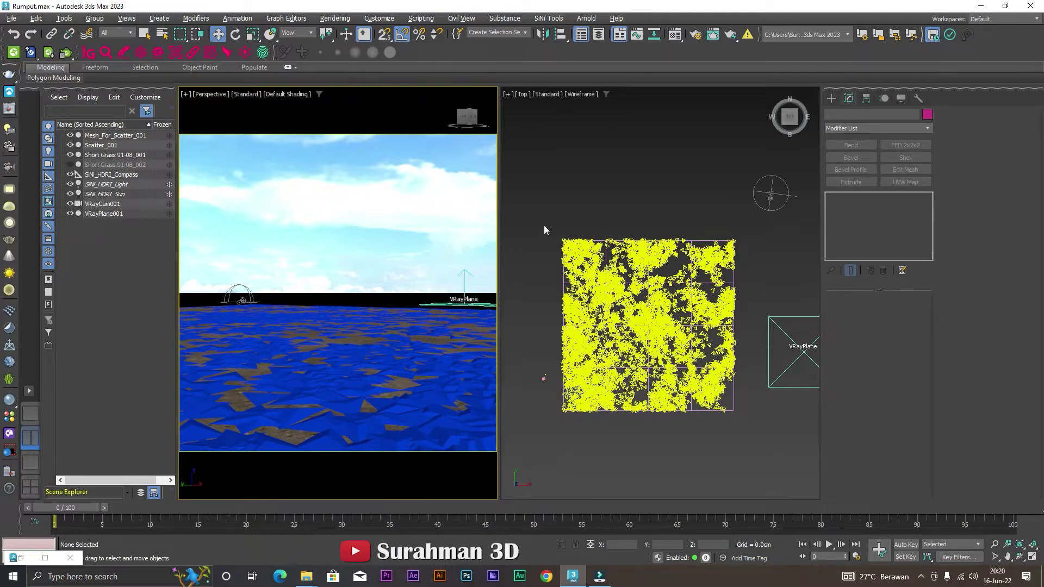
Step: From the SiNi Software category, place a Disperse object in the Top view left of the grass
click(832, 100)
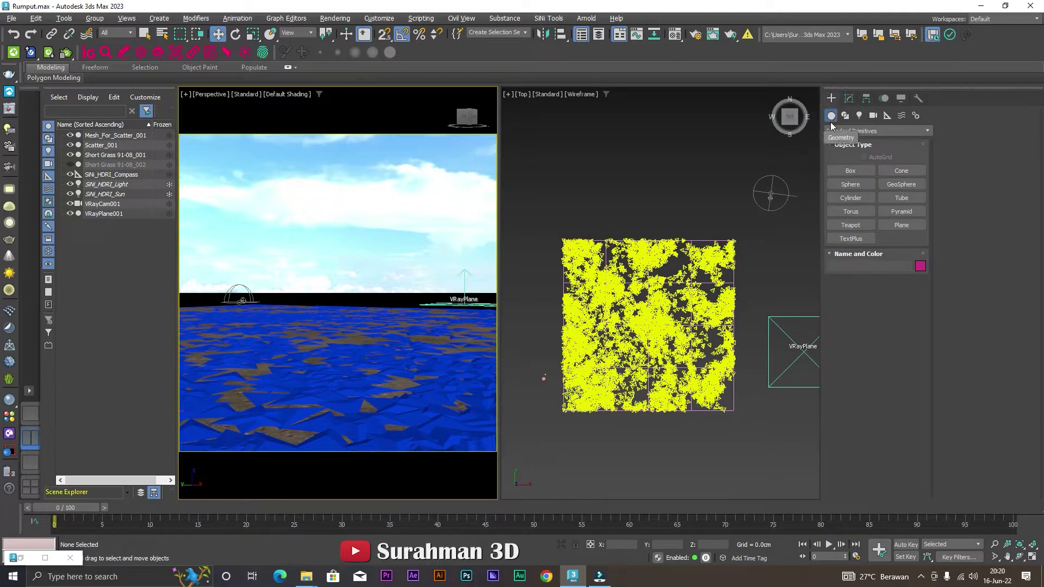
click(912, 129)
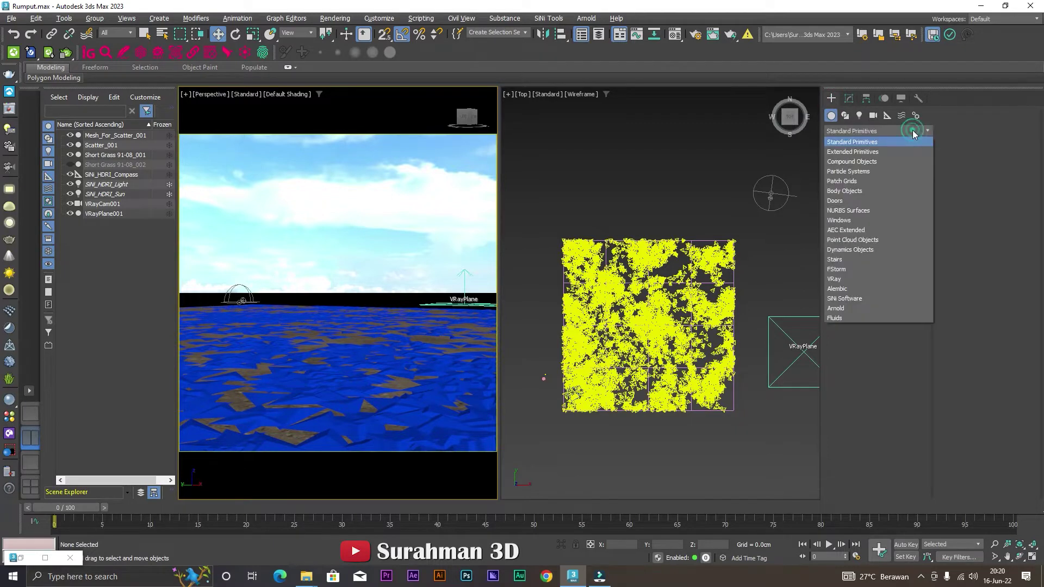
click(840, 300)
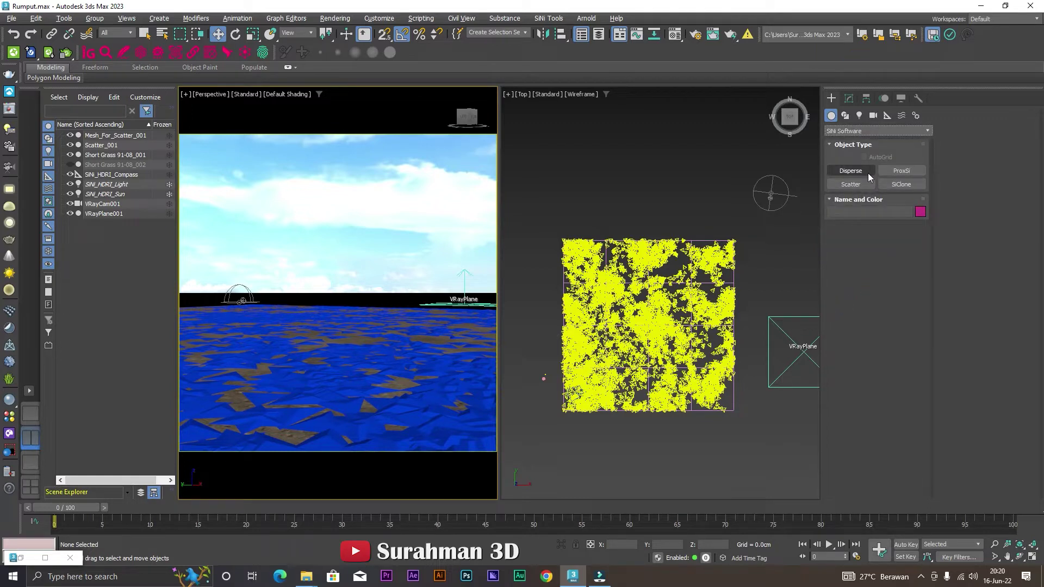
click(851, 171)
middle_drag(530, 296, 656, 279)
click(641, 325)
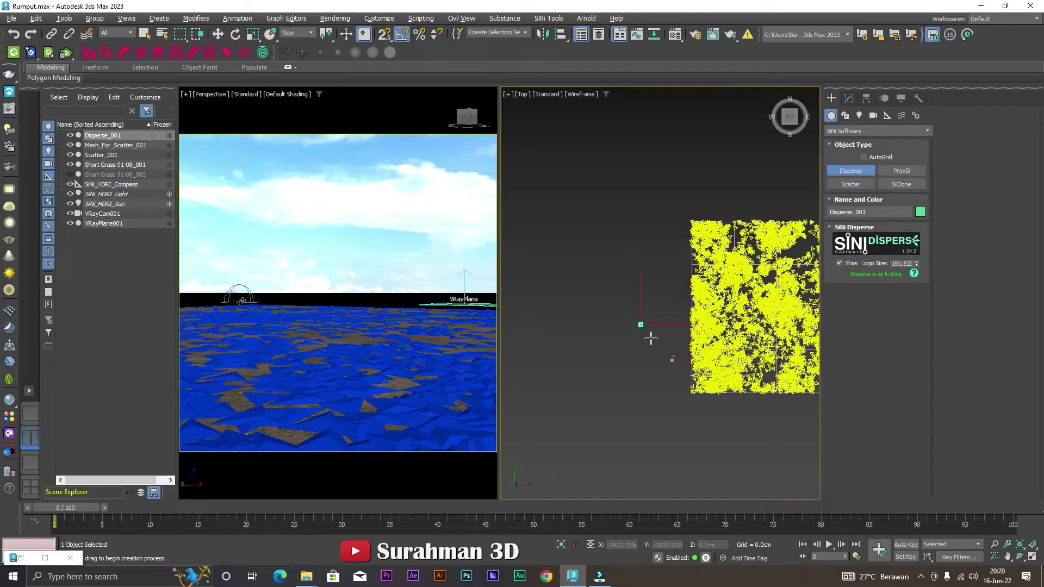
Step: Set Disperse_001's Logo Size to 50 in the Modify panel
click(848, 99)
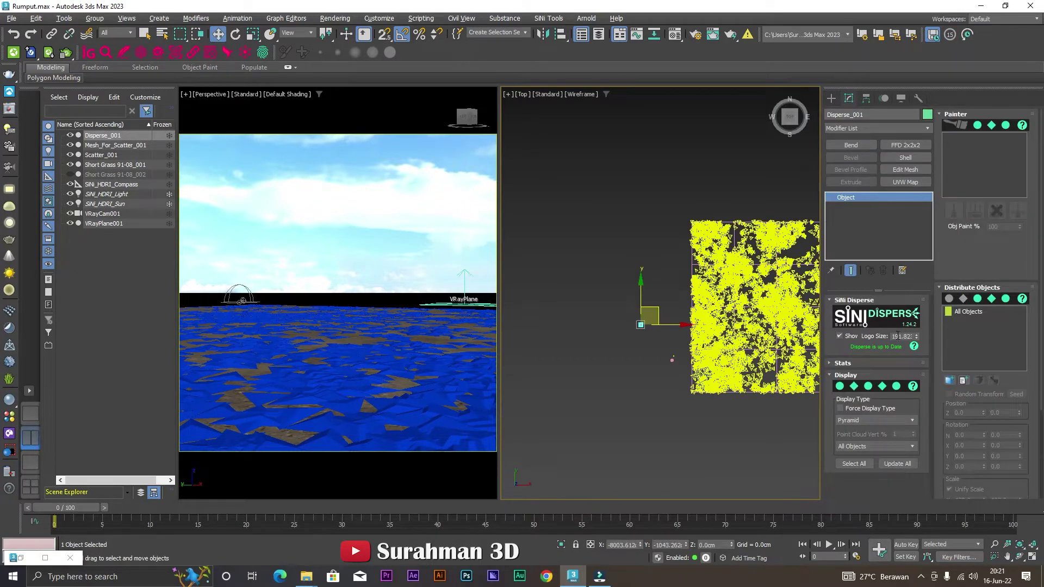
double_click(893, 336)
text(5)
key(Return)
Step: Move the smaller Disperse icon into position beside the grass scatter in the Top view
scroll(658, 314, up, 5)
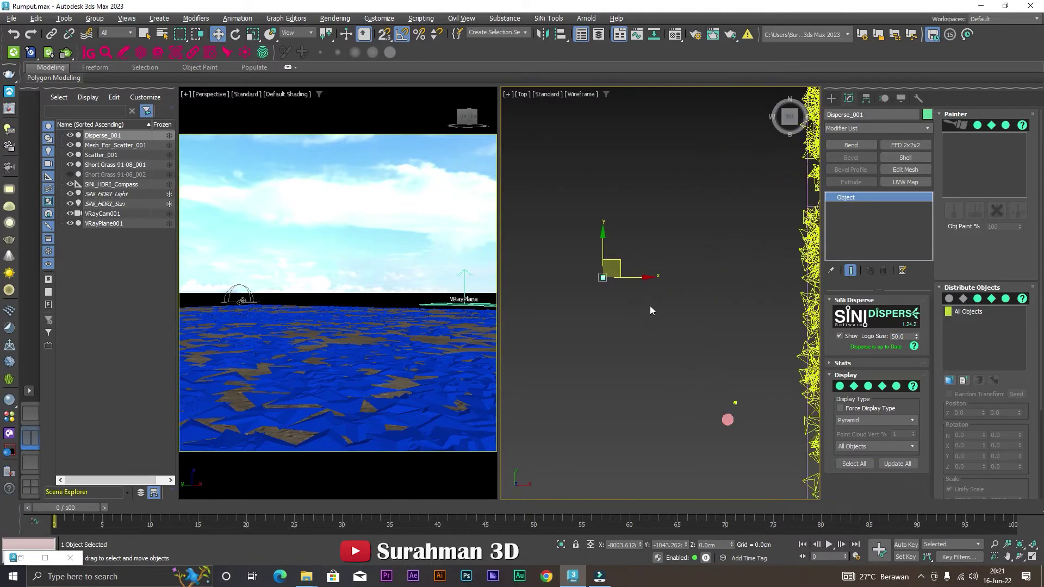
middle_drag(650, 305, 561, 260)
drag(537, 223, 629, 300)
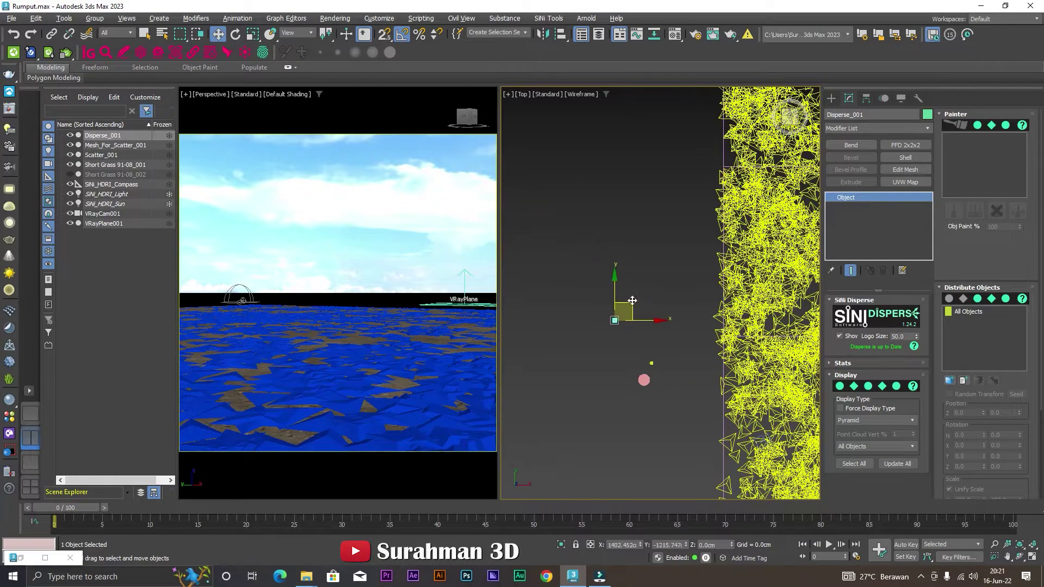
scroll(615, 321, up, 3)
scroll(609, 289, up, 2)
scroll(609, 288, up, 4)
scroll(652, 320, down, 4)
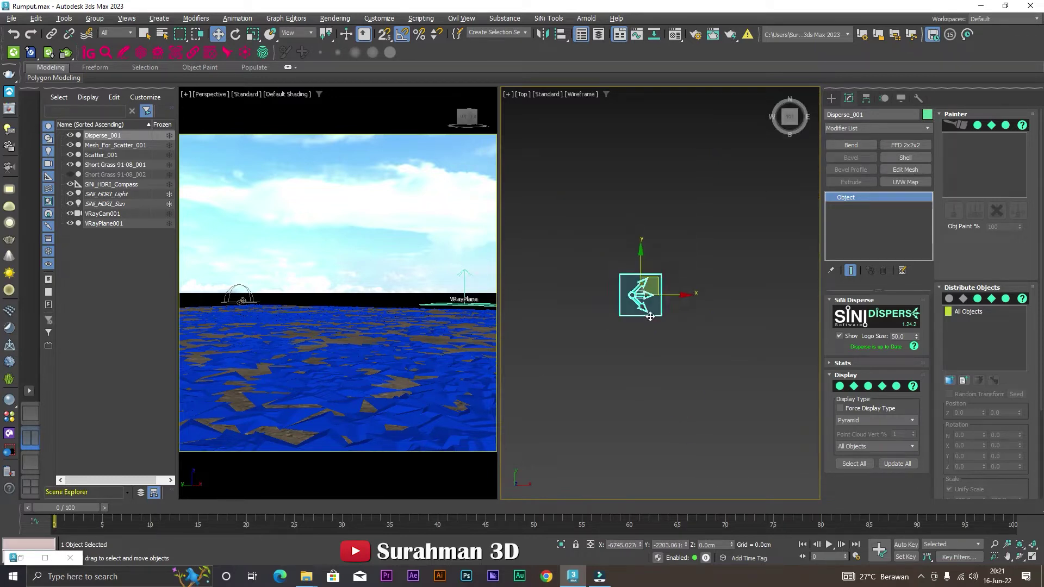
scroll(655, 313, down, 6)
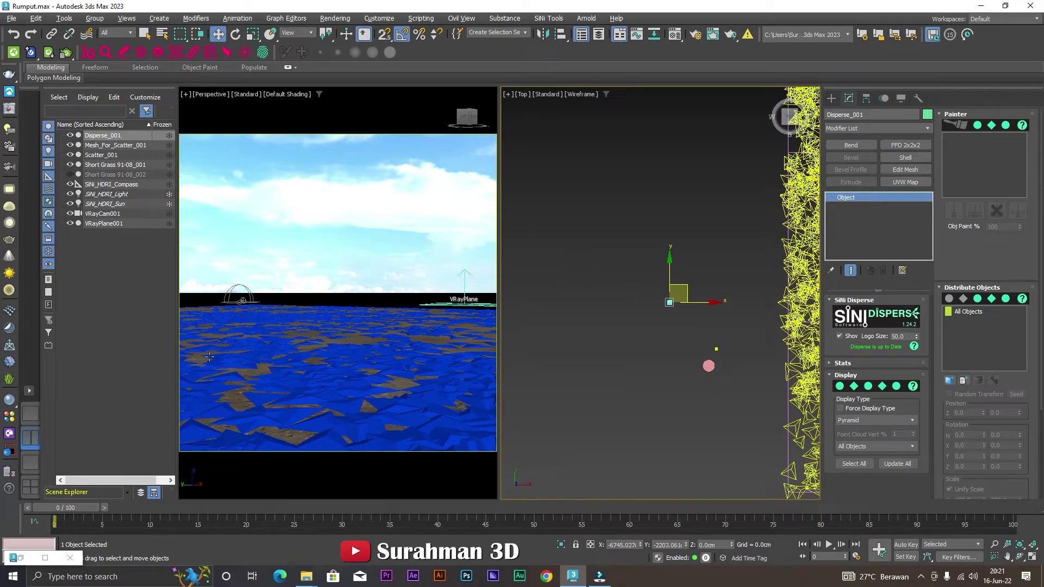
Step: Open the Cosmos Browser, move it aside, and scroll the Trees list down to Field Elm
click(13, 433)
drag(535, 128, 247, 68)
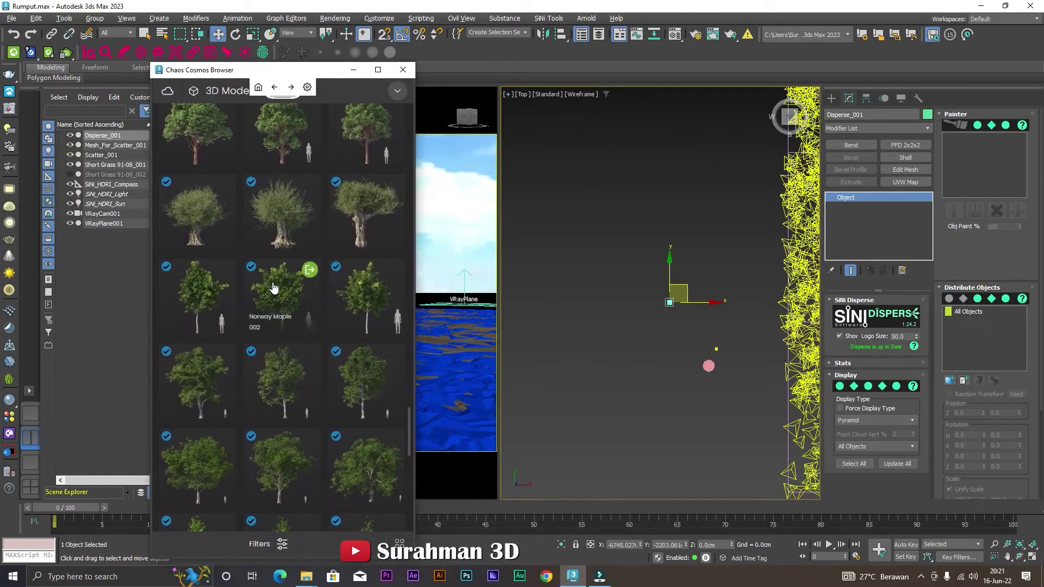
scroll(273, 384, down, 1)
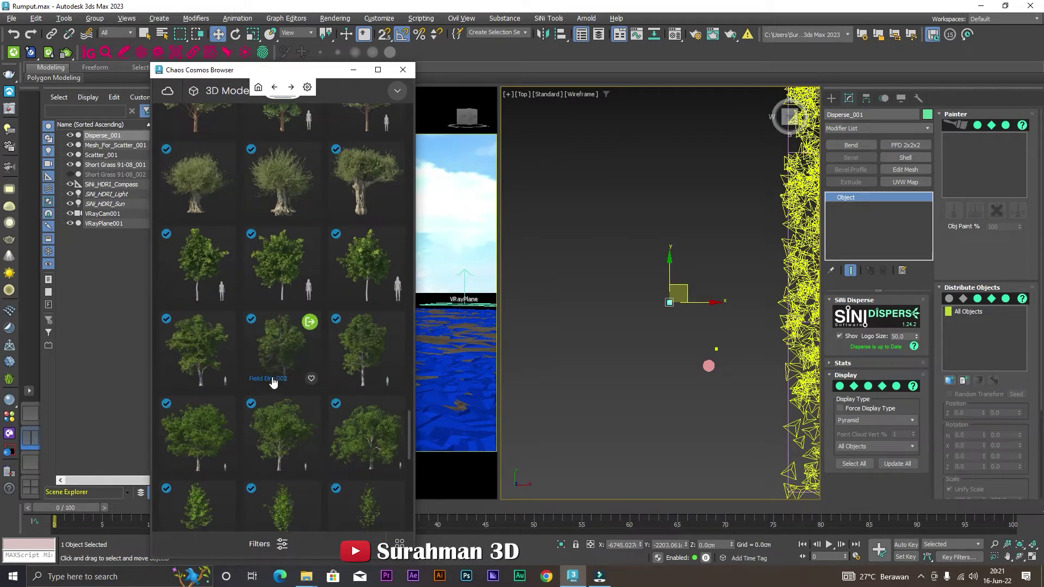
mouse_move(279, 347)
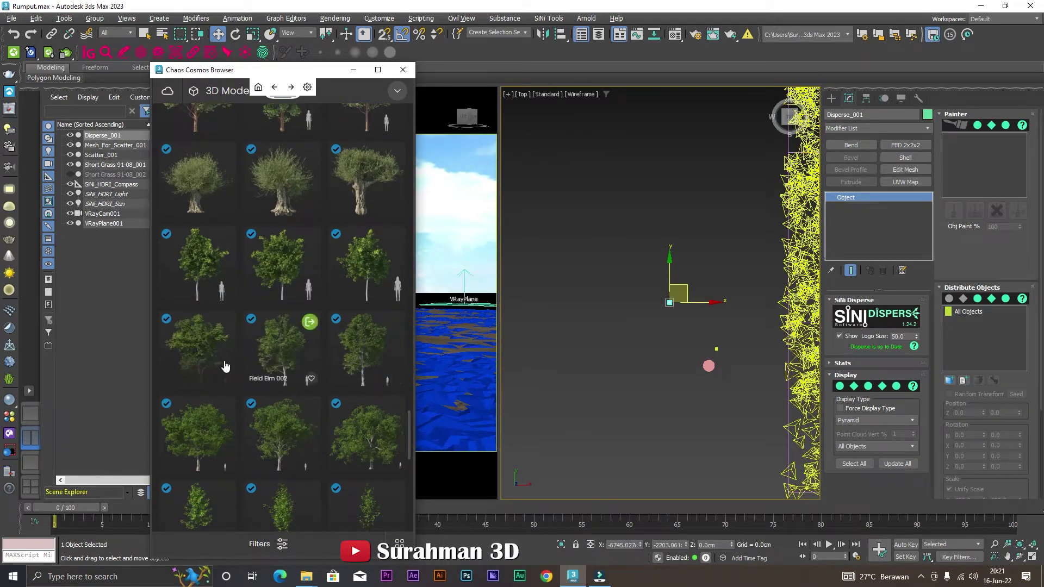
scroll(201, 352, down, 1)
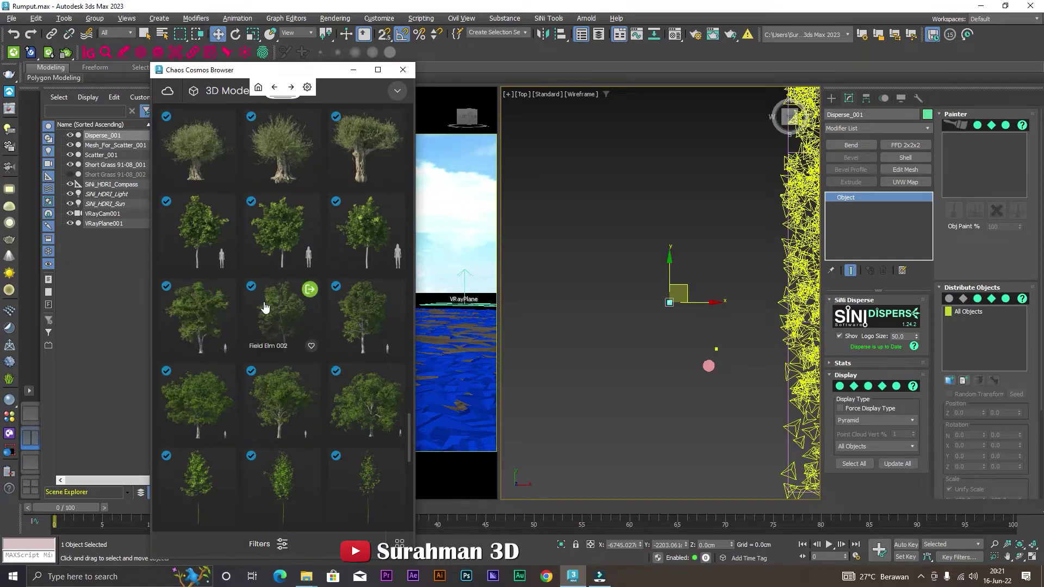
scroll(395, 293, down, 2)
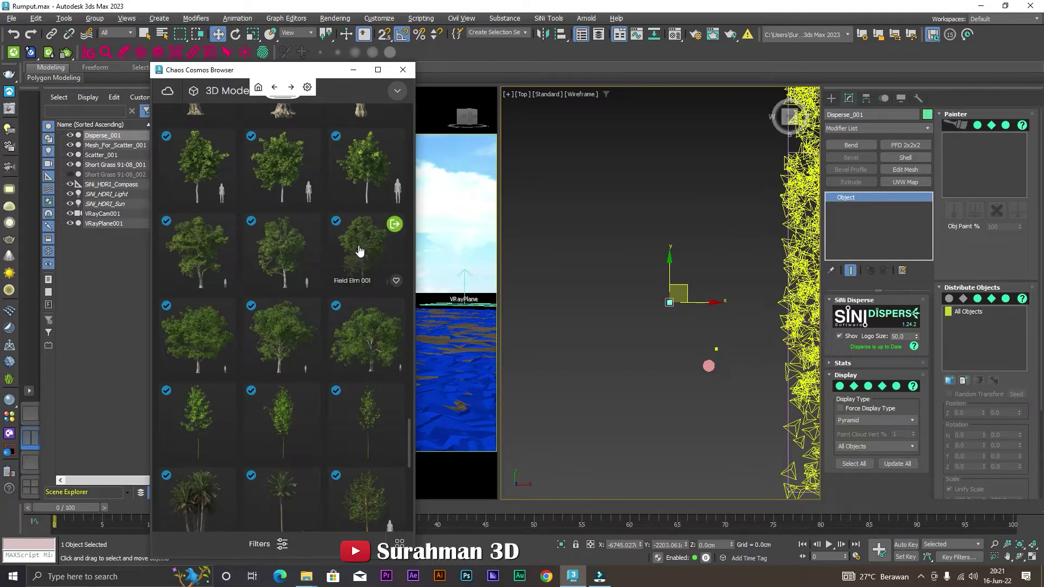
Step: Import Field Elm 001, 002 and 003 from Cosmos and move each proxy left of the grass
click(394, 224)
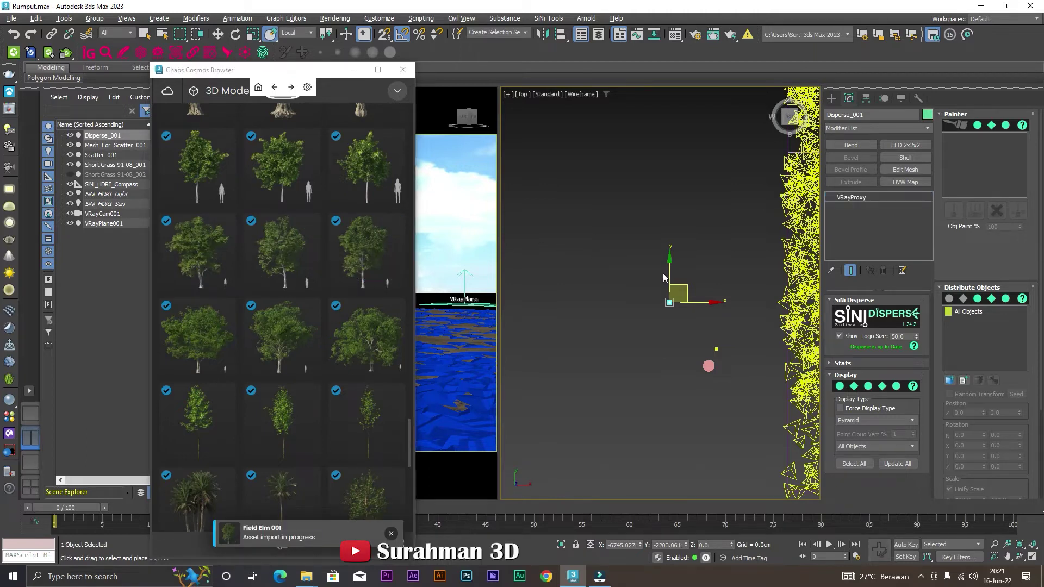
scroll(631, 282, down, 5)
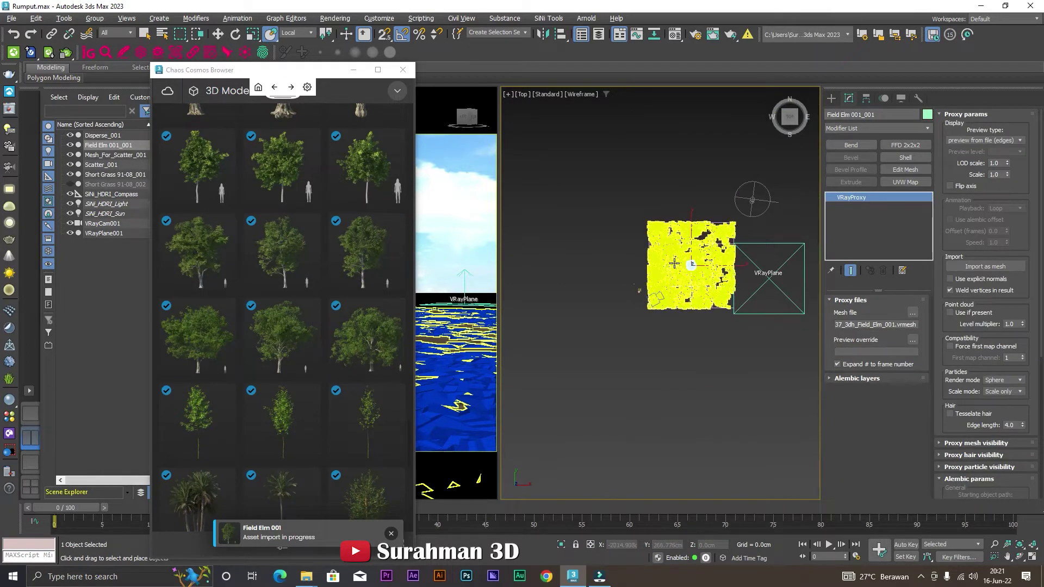
scroll(707, 260, up, 3)
key(w)
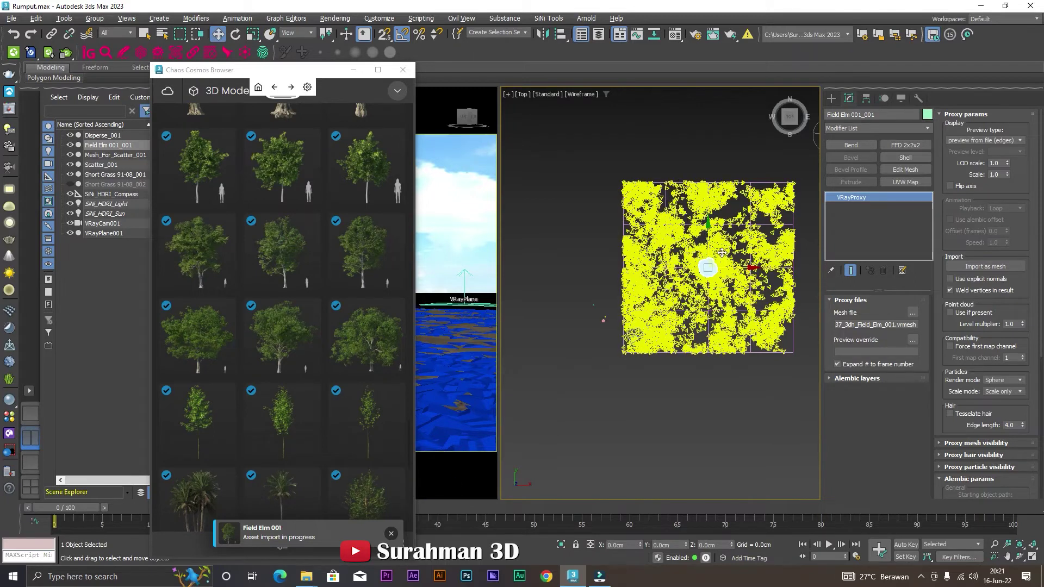
drag(721, 252, 582, 272)
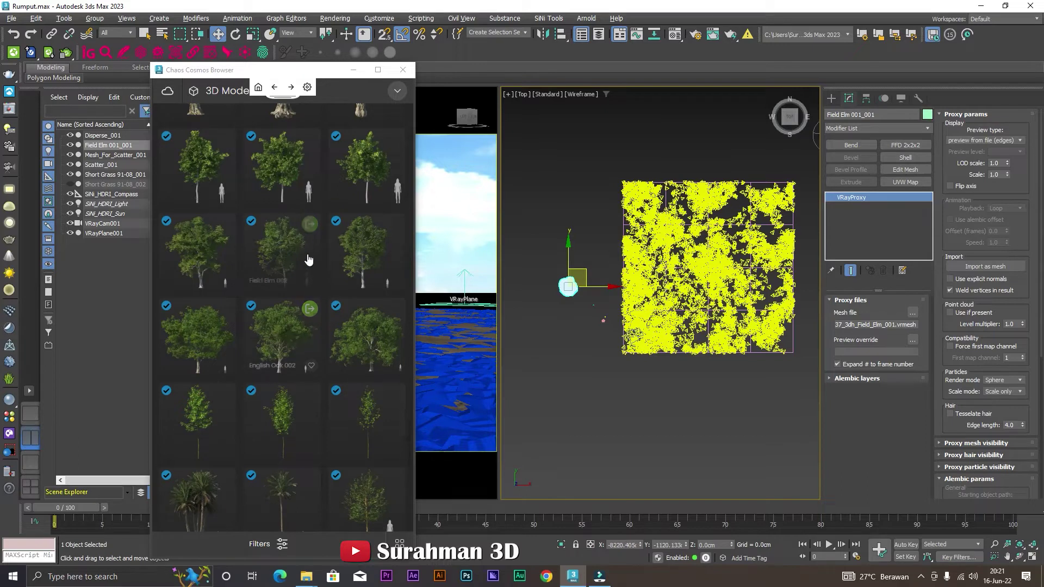
click(307, 231)
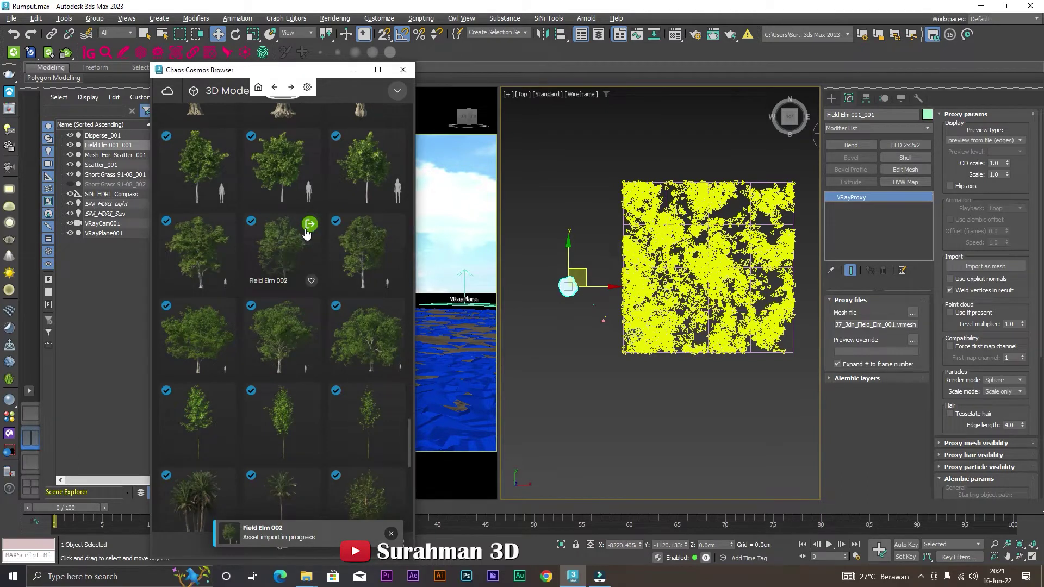
click(741, 254)
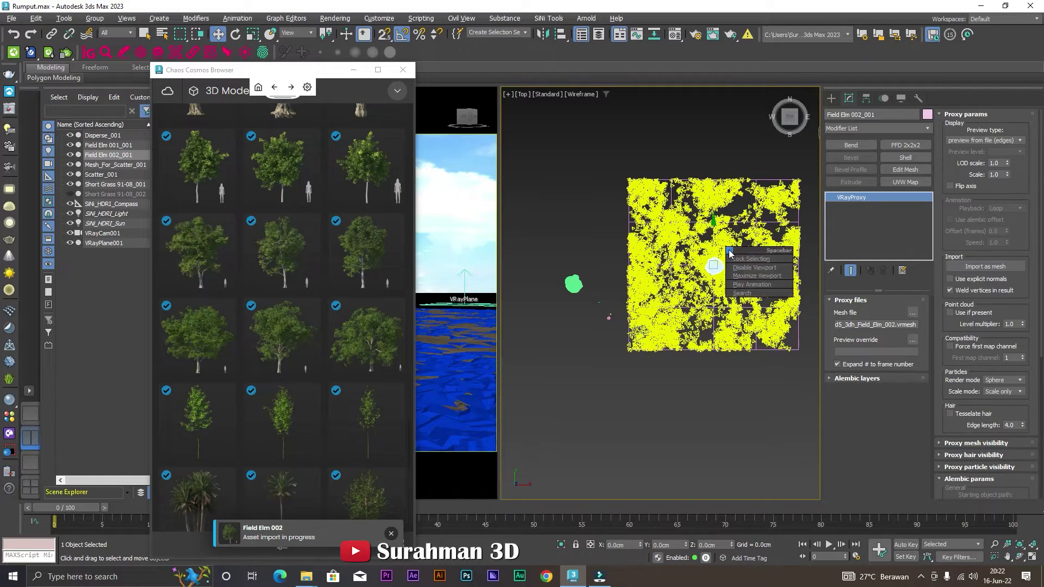
drag(723, 251, 582, 239)
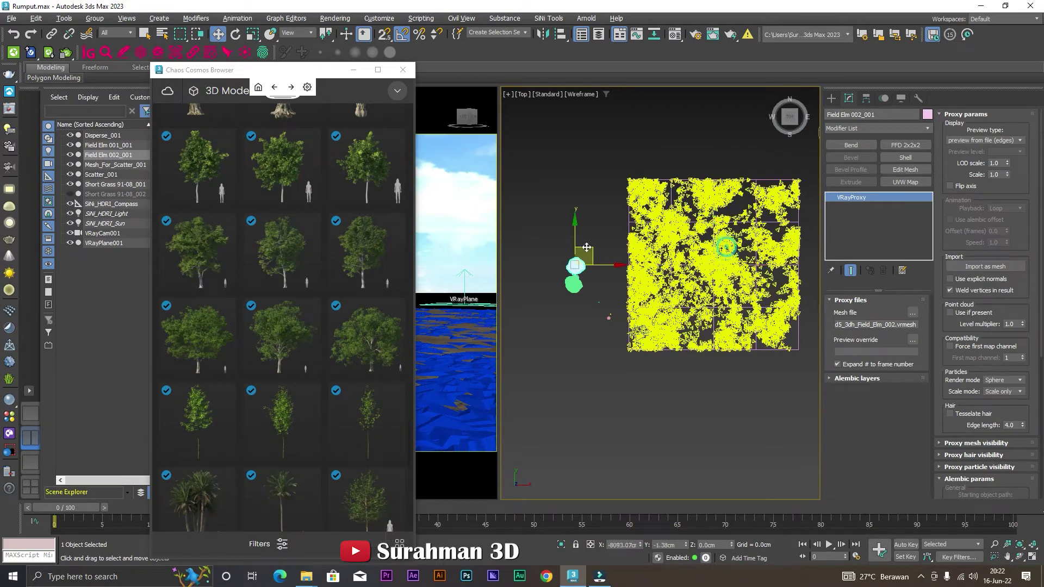
click(225, 224)
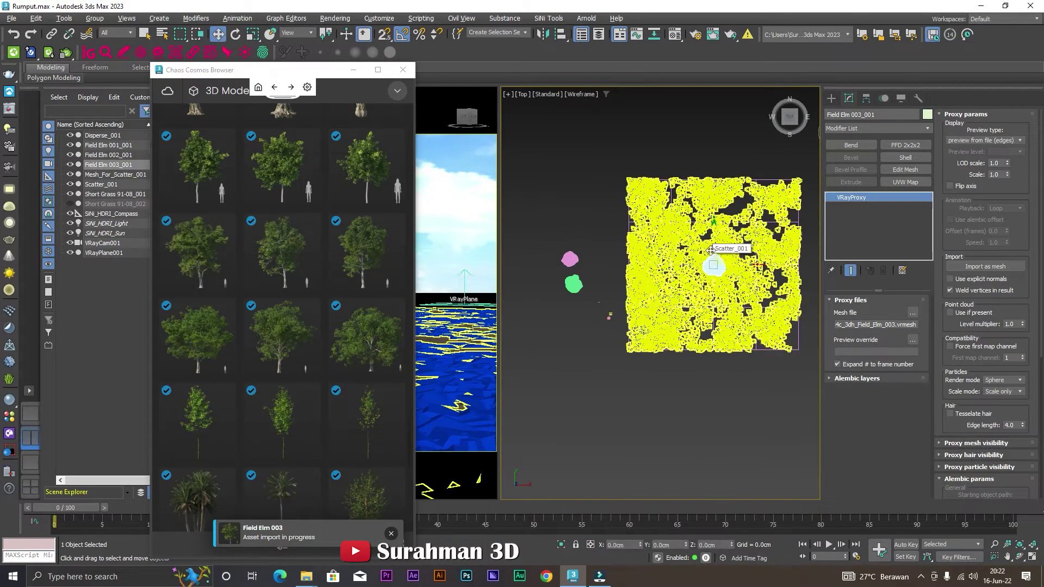
key(w)
key(space)
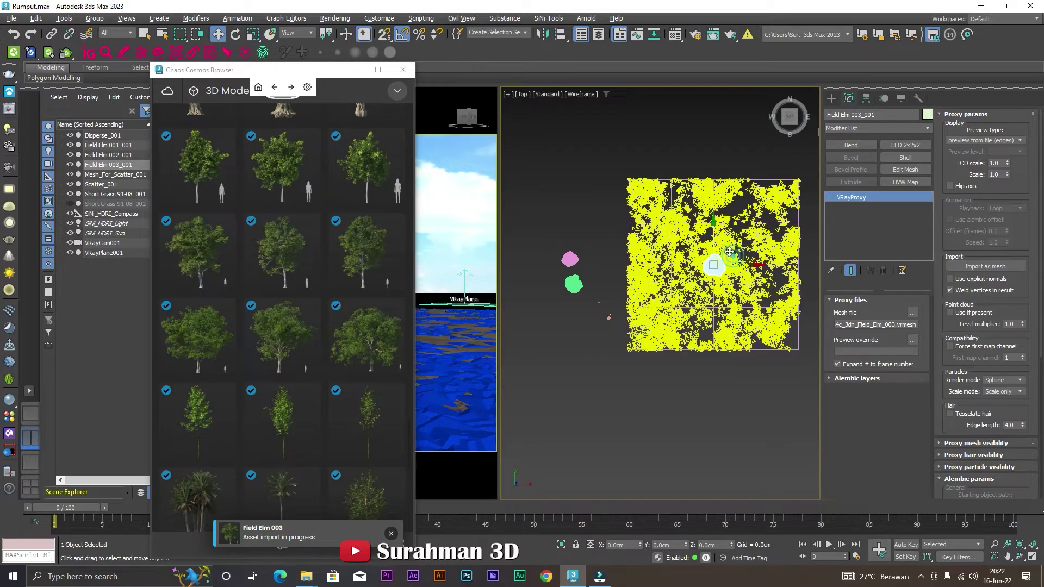
drag(729, 251, 582, 219)
Step: Import Red Spruce 001 from Cosmos and move it beside the Field Elm proxies
scroll(319, 365, down, 3)
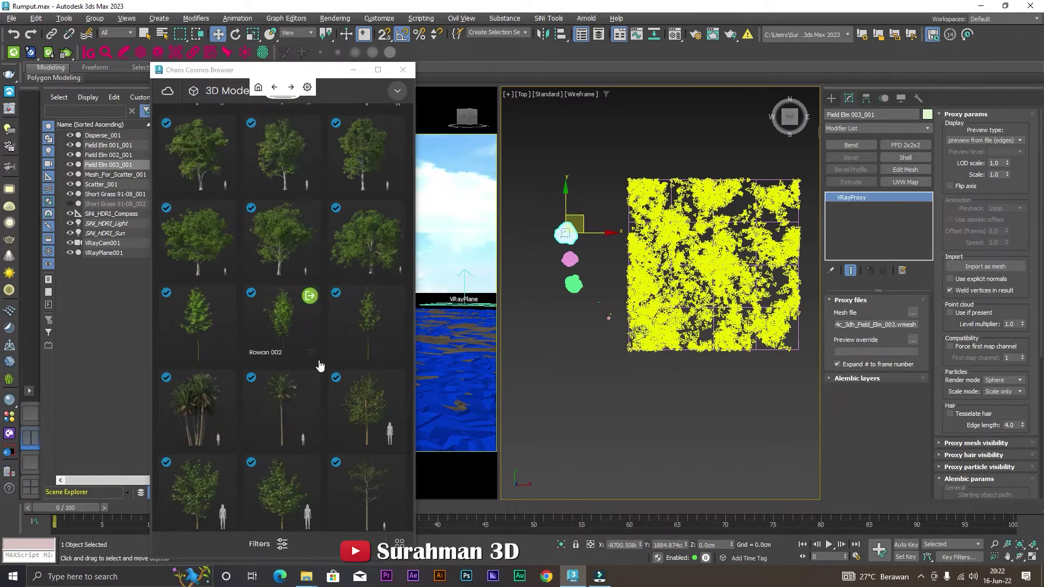
scroll(320, 365, down, 3)
scroll(319, 366, down, 3)
scroll(319, 365, down, 3)
scroll(320, 366, down, 3)
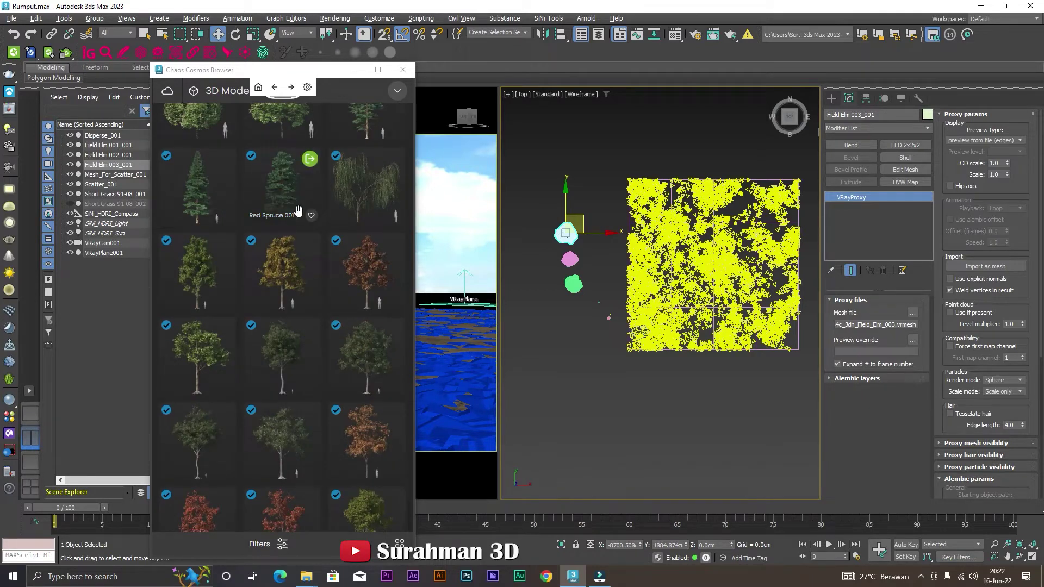
scroll(294, 245, up, 2)
scroll(298, 277, up, 1)
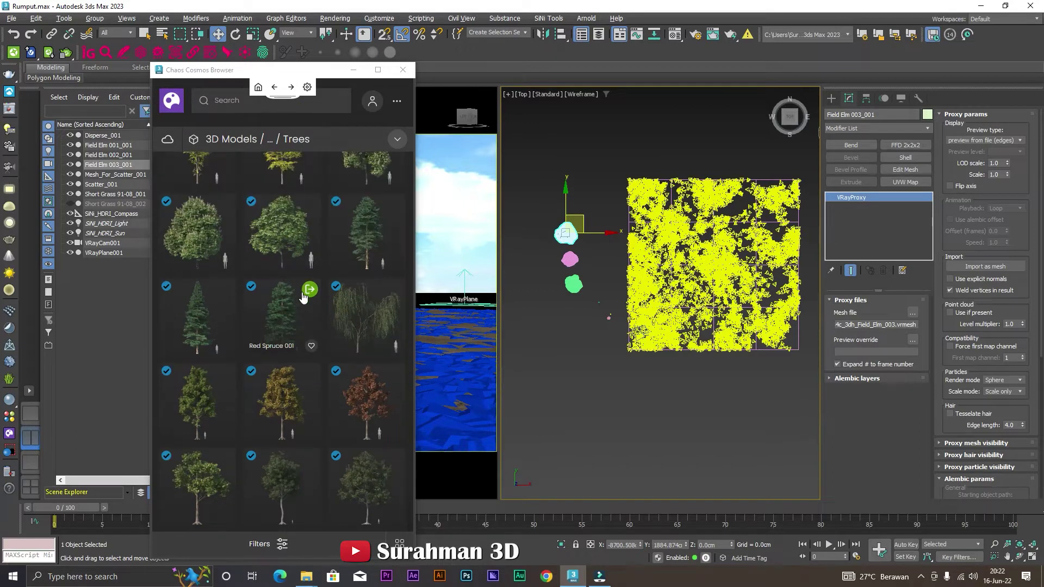
click(308, 290)
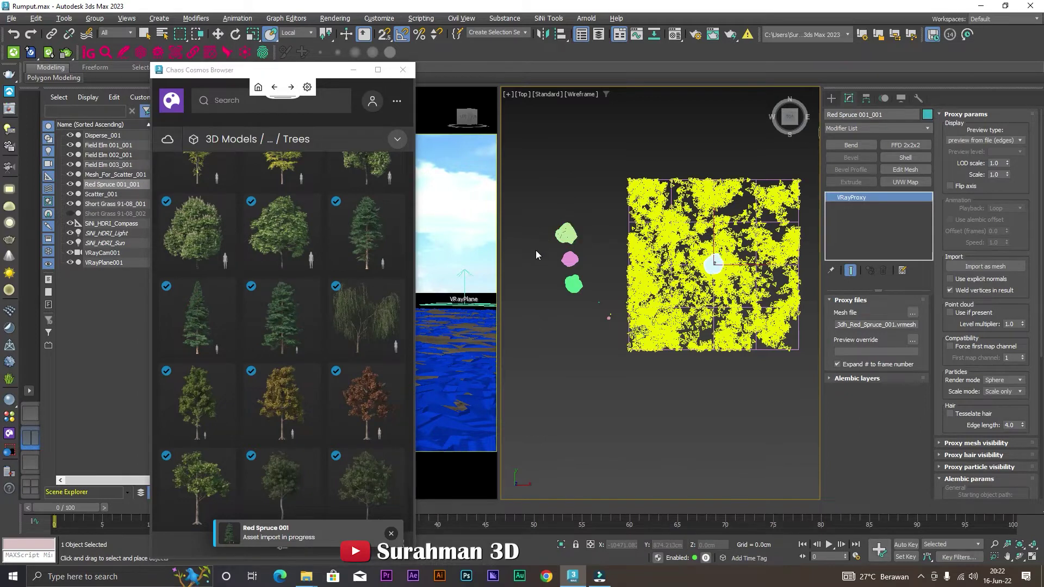
middle_drag(537, 250, 586, 256)
scroll(586, 256, down, 2)
key(w)
drag(723, 250, 593, 264)
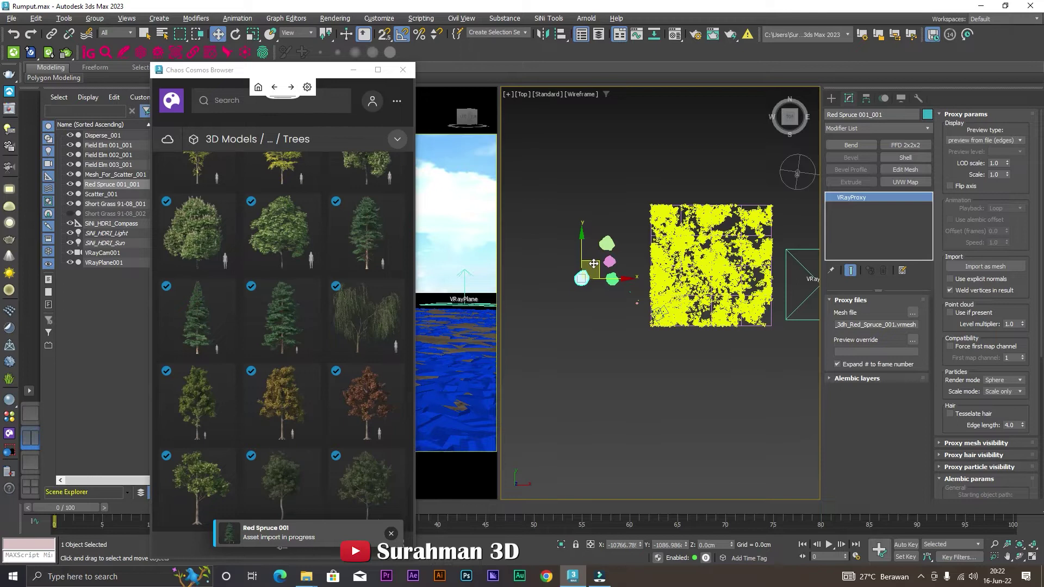
Step: Import Red Spruce 002 and 003 and move both beside the other tree proxies
click(224, 289)
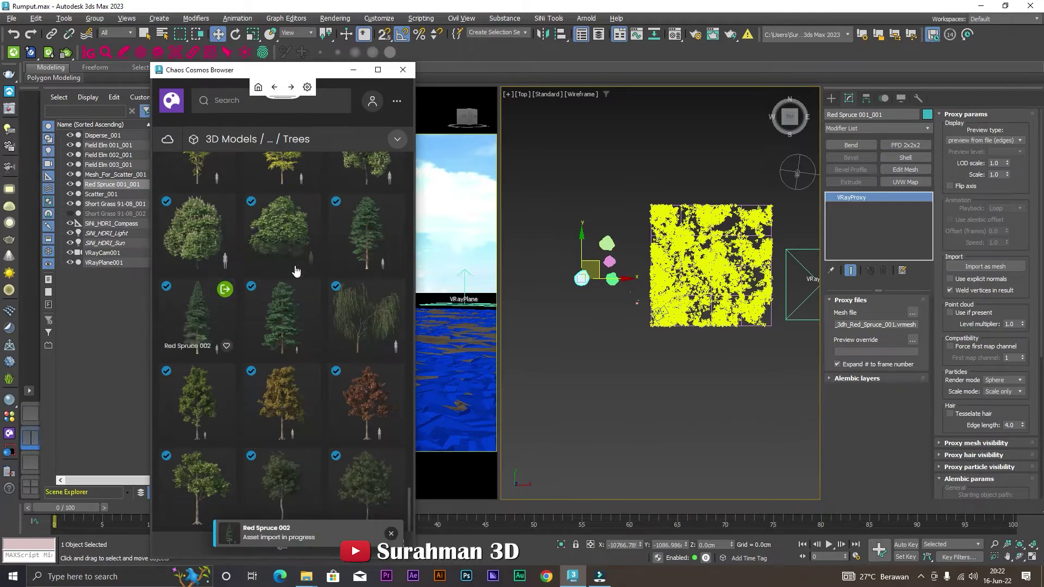
click(712, 257)
drag(723, 248, 589, 244)
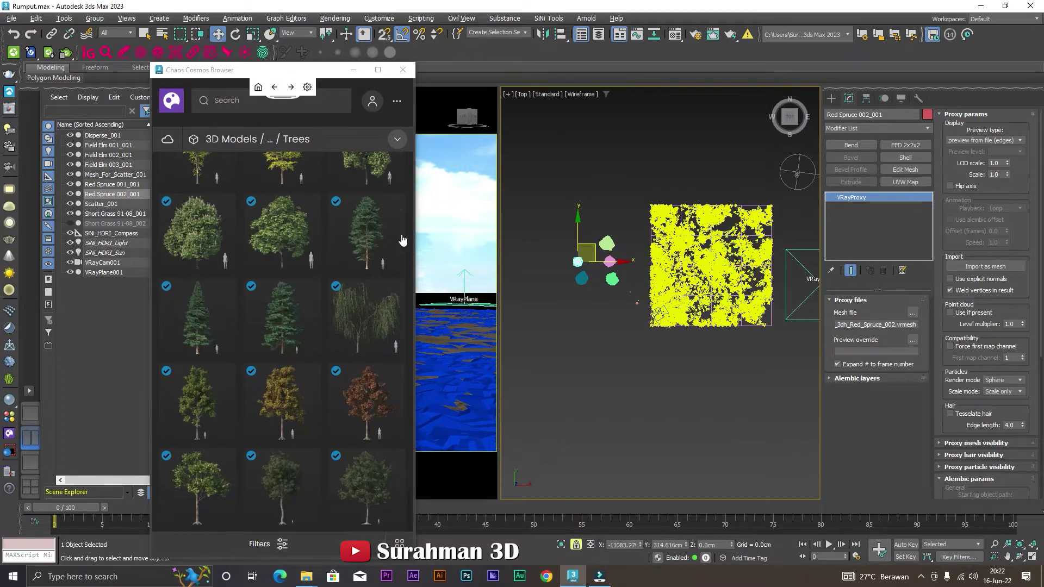
click(396, 205)
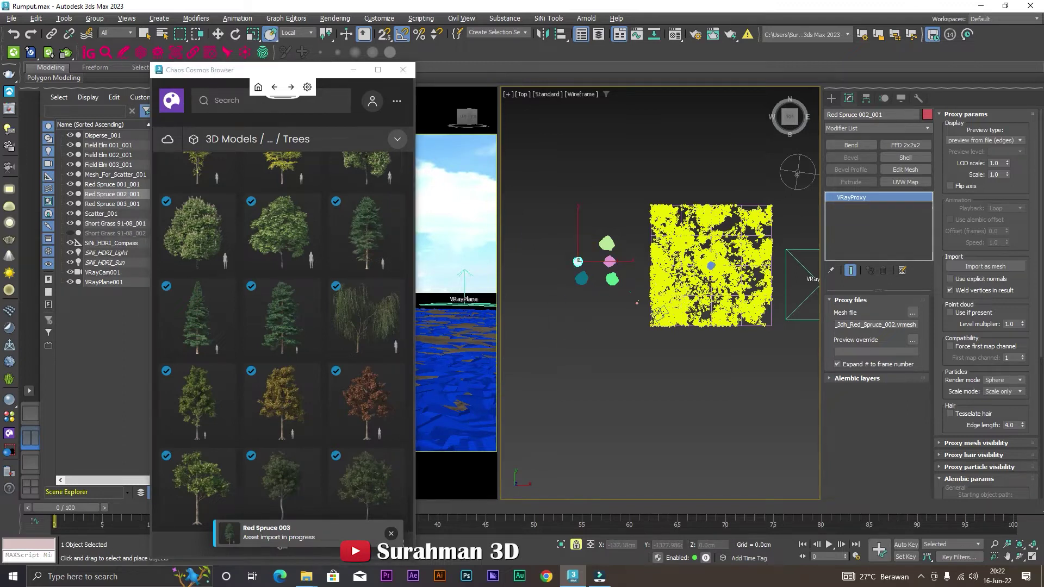
scroll(717, 272, up, 2)
scroll(708, 265, up, 2)
scroll(709, 265, down, 1)
scroll(712, 264, down, 1)
right_click(719, 264)
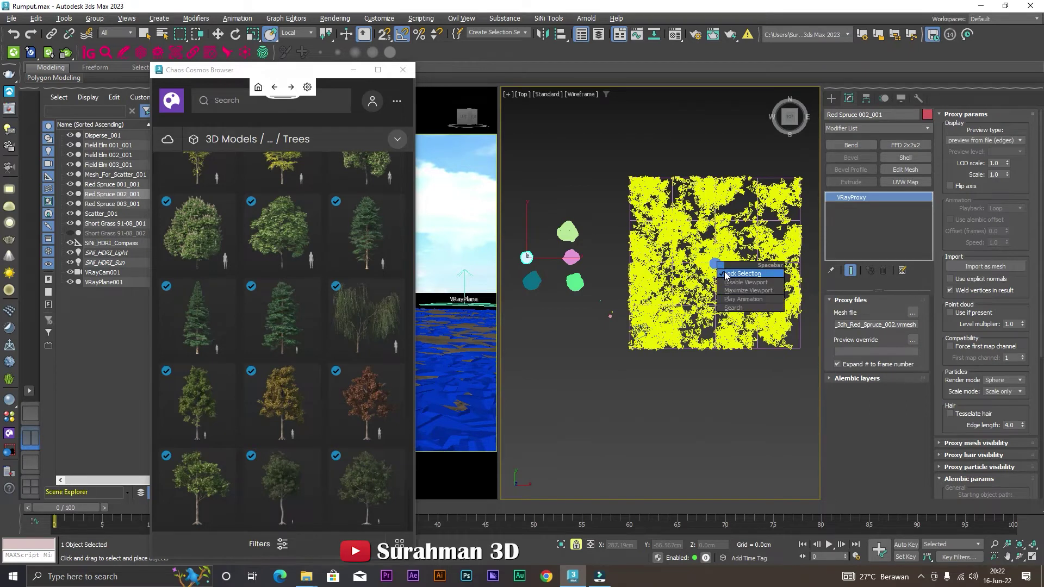
click(713, 261)
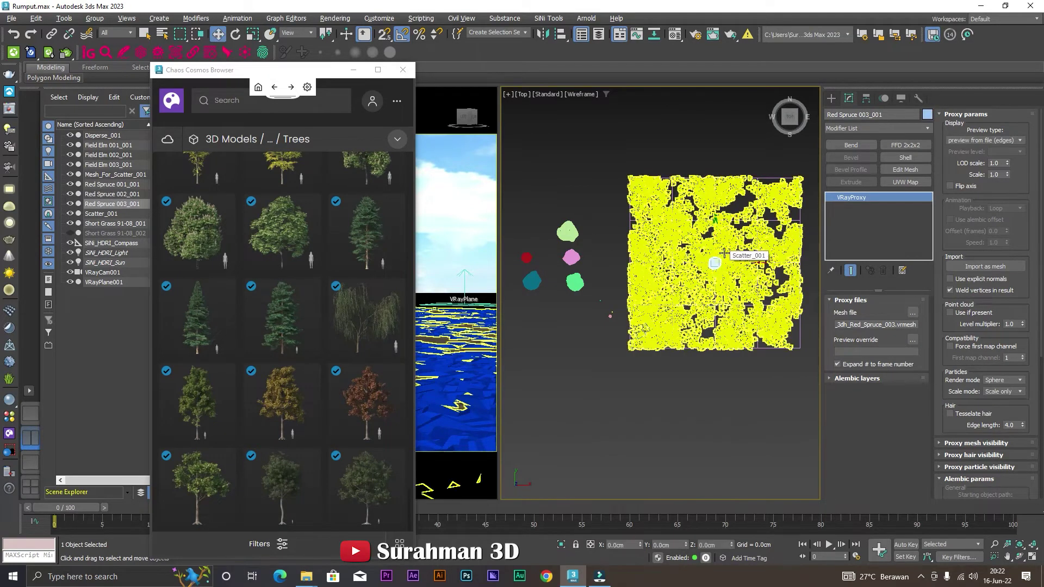
key(w)
drag(719, 259, 539, 223)
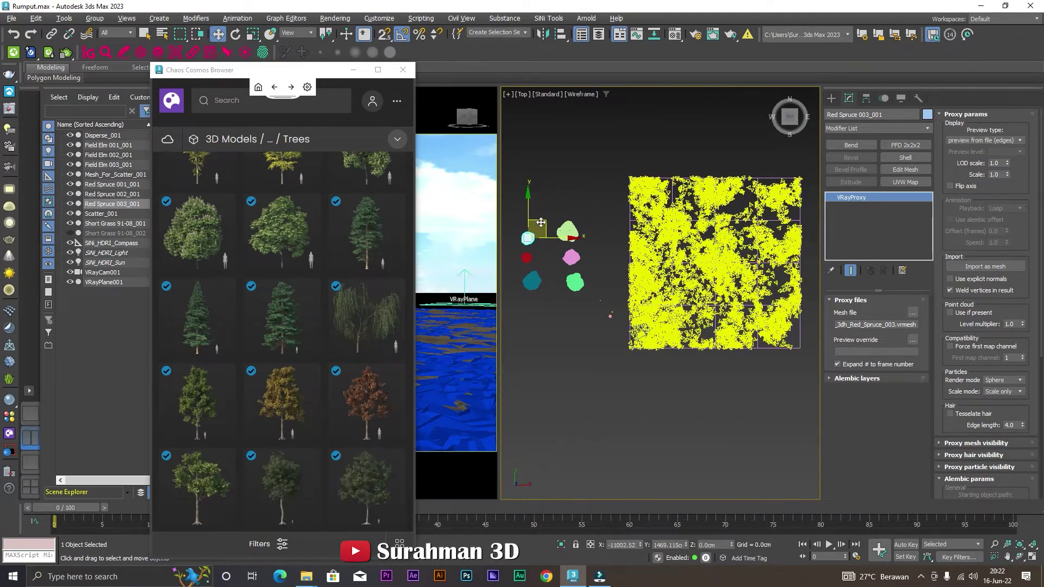
scroll(625, 256, up, 2)
Step: Shift the three Field Elms slightly left and move Disperse_001 beside the trees
drag(628, 174, 685, 316)
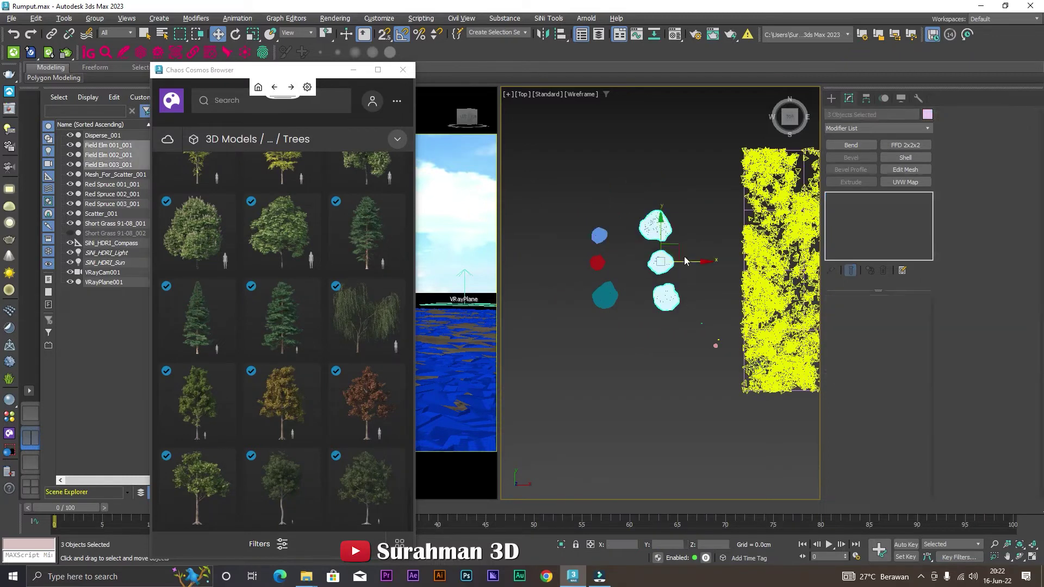
drag(677, 261, 659, 261)
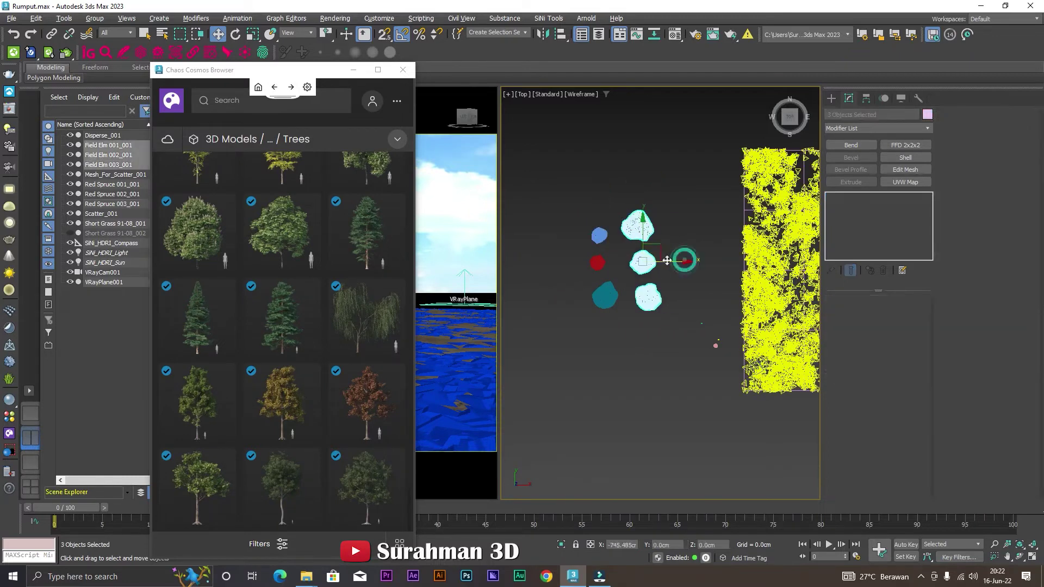
click(701, 324)
drag(701, 324, 681, 274)
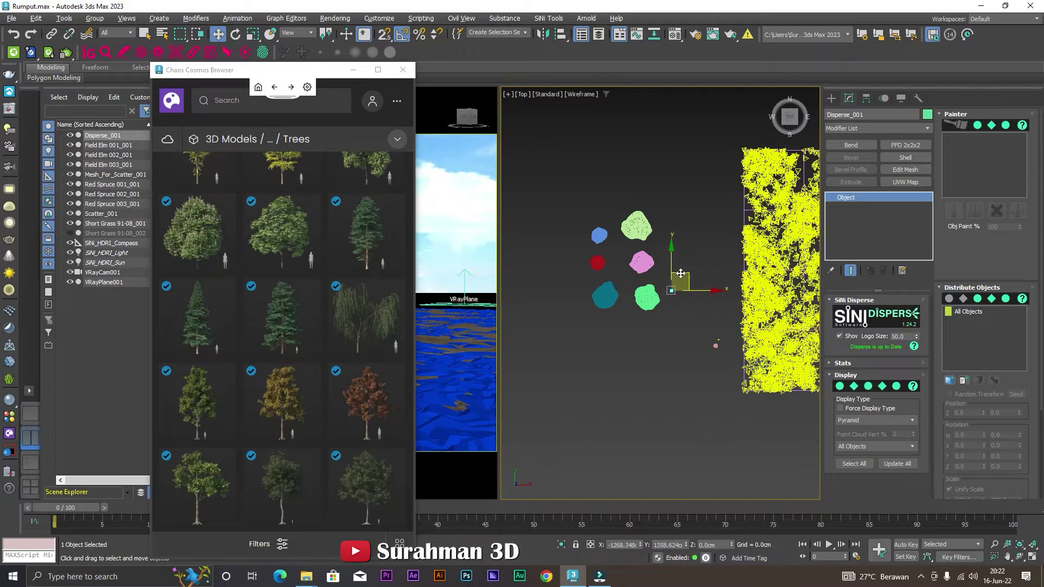
scroll(674, 293, up, 4)
scroll(664, 291, up, 2)
scroll(664, 291, down, 2)
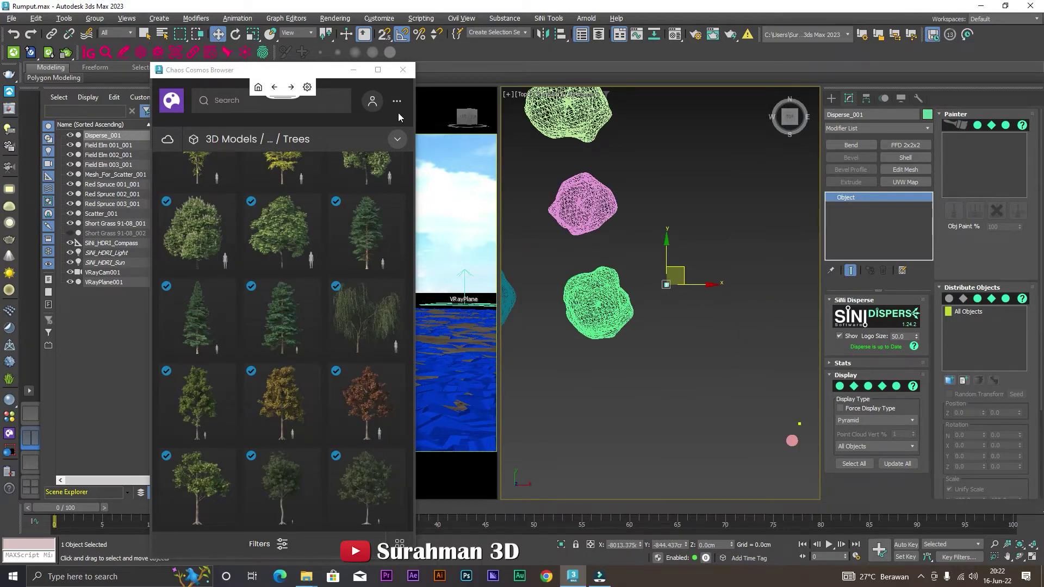
Step: Minimize the Cosmos browser and frame the trees and scatter in the Top view
click(378, 70)
click(278, 121)
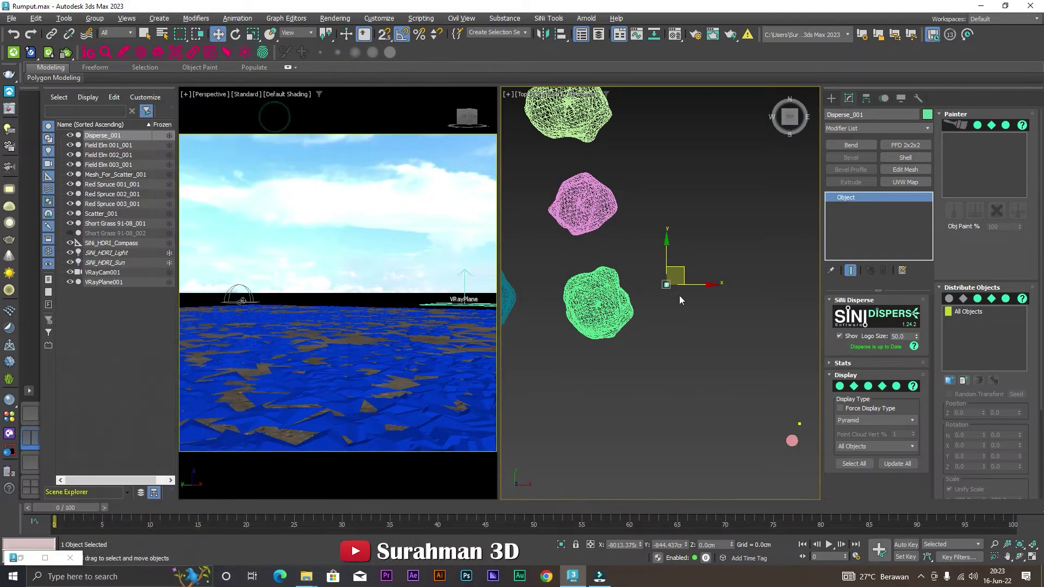
scroll(674, 315, up, 3)
scroll(673, 324, up, 1)
scroll(673, 324, down, 4)
scroll(699, 315, up, 4)
scroll(707, 312, down, 4)
middle_drag(718, 310, 654, 296)
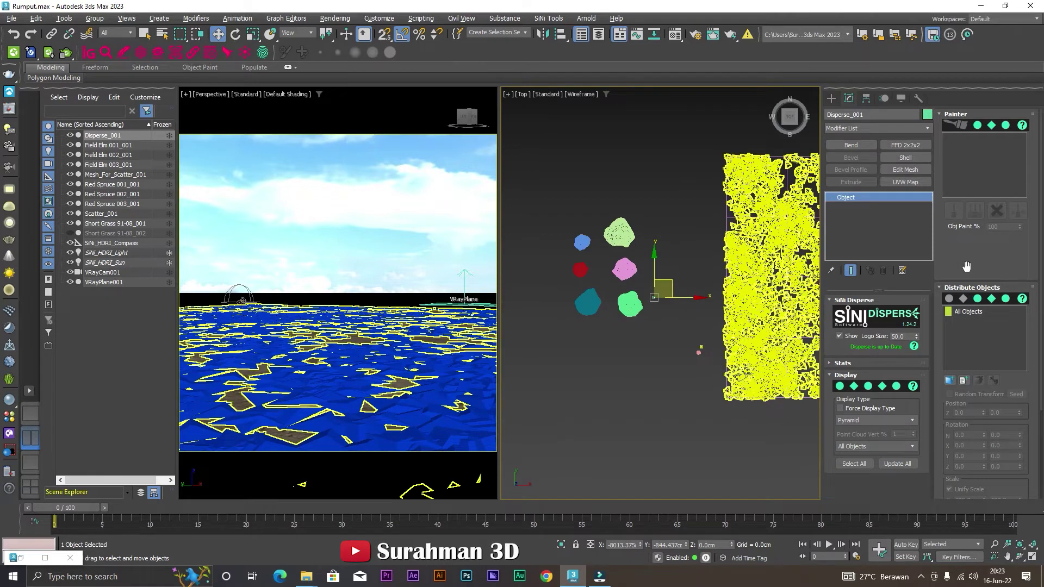
scroll(966, 266, down, 2)
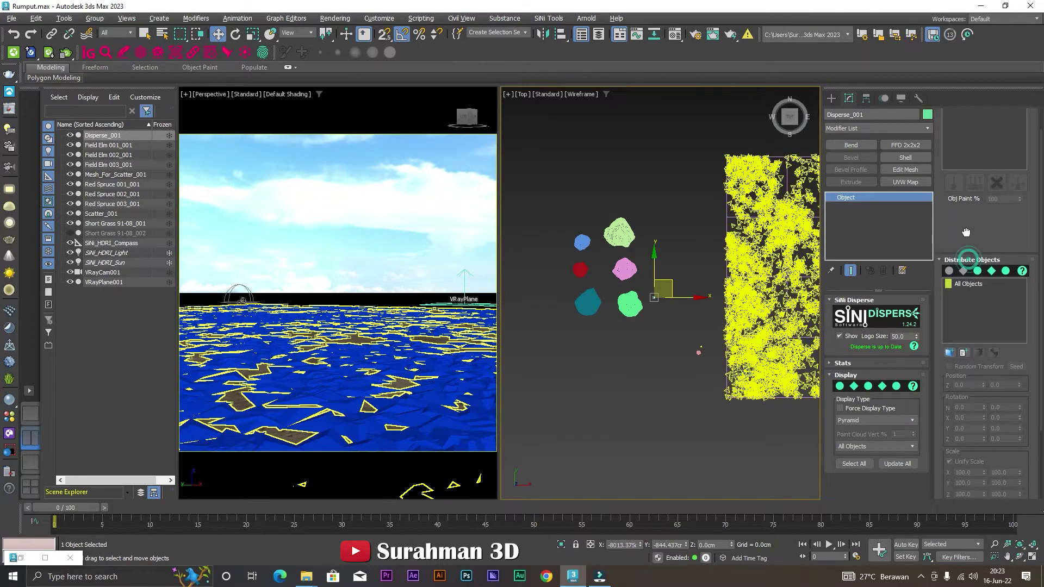
Step: With the object picker, add the Field Elm and Red Spruce proxies to Distribute Objects
click(950, 351)
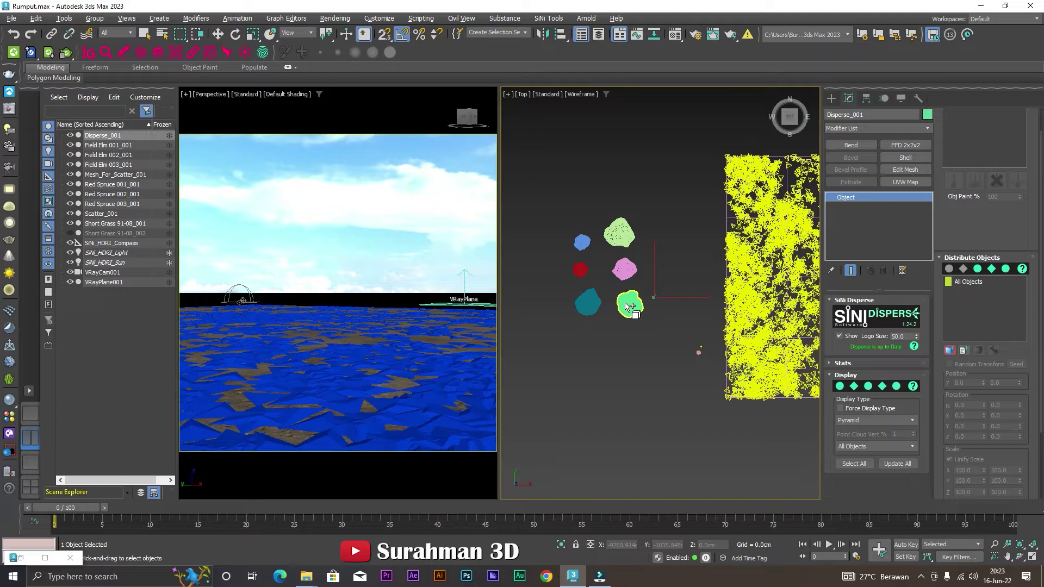
click(632, 265)
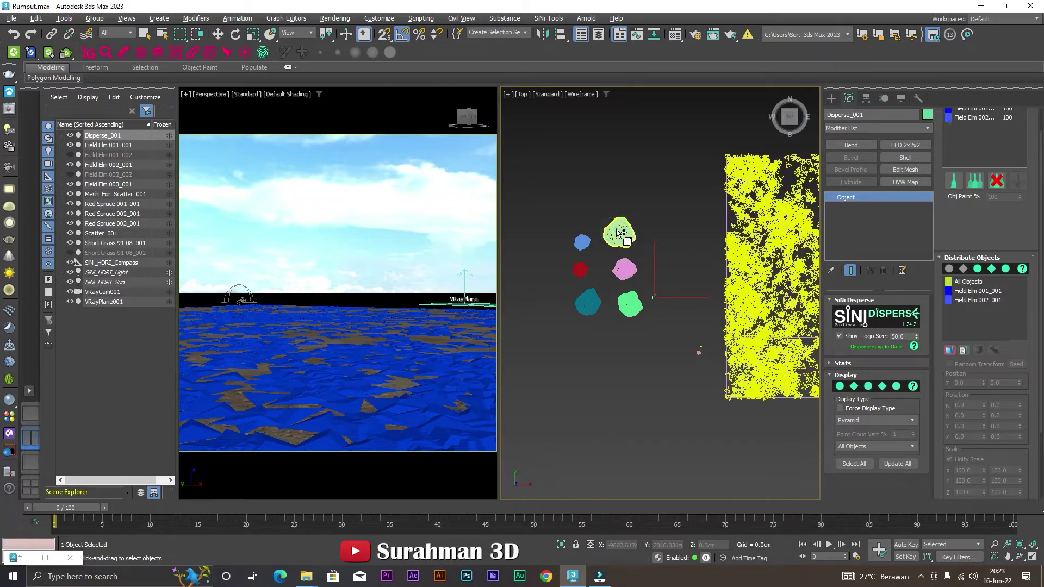
click(636, 232)
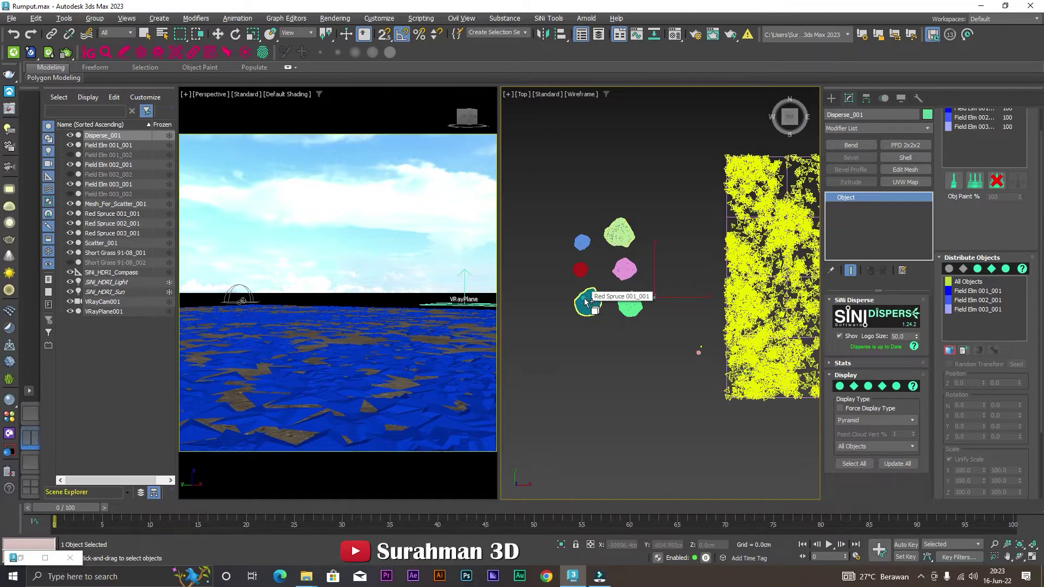
click(586, 302)
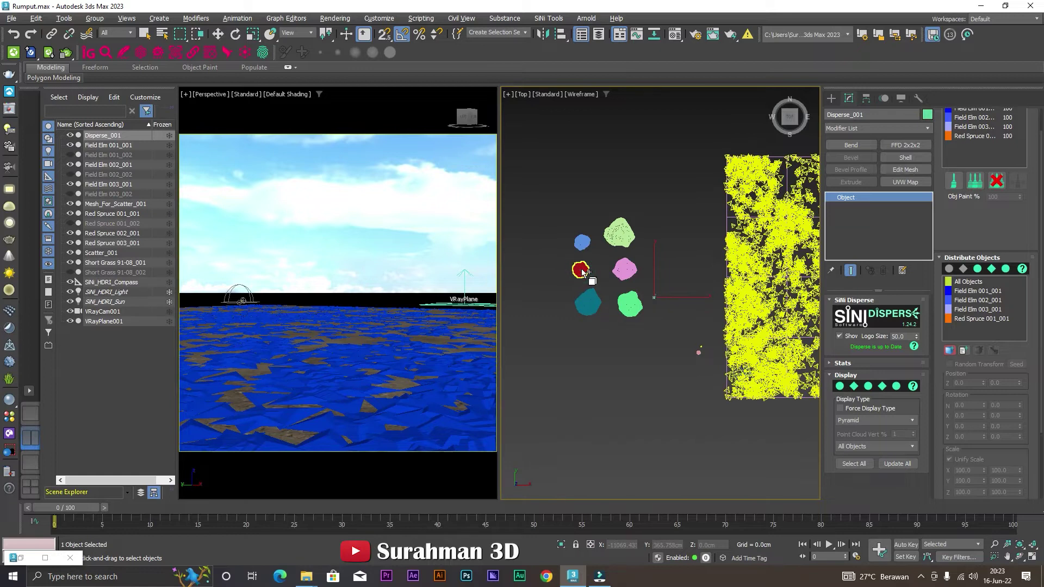
click(584, 272)
click(585, 246)
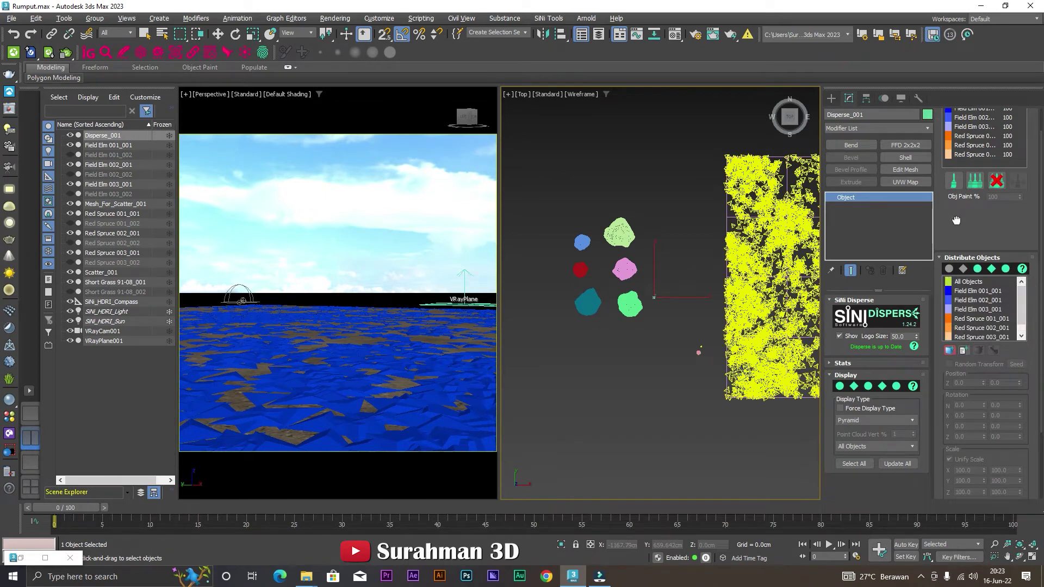
scroll(957, 218, up, 2)
Step: Select the trees in the list, choose All Objects and enable Random Transform
click(980, 140)
drag(982, 142, 968, 186)
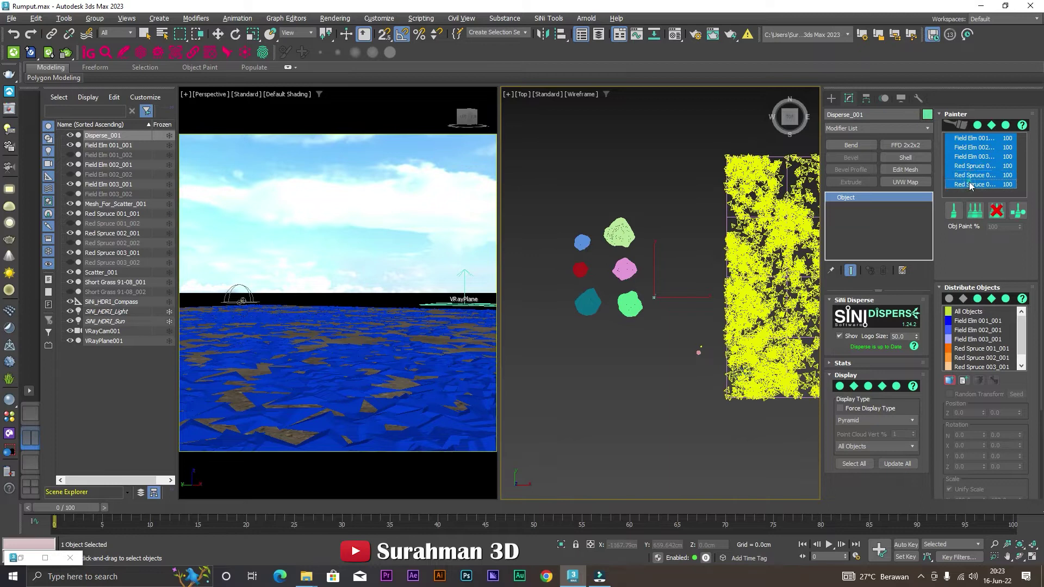
click(976, 312)
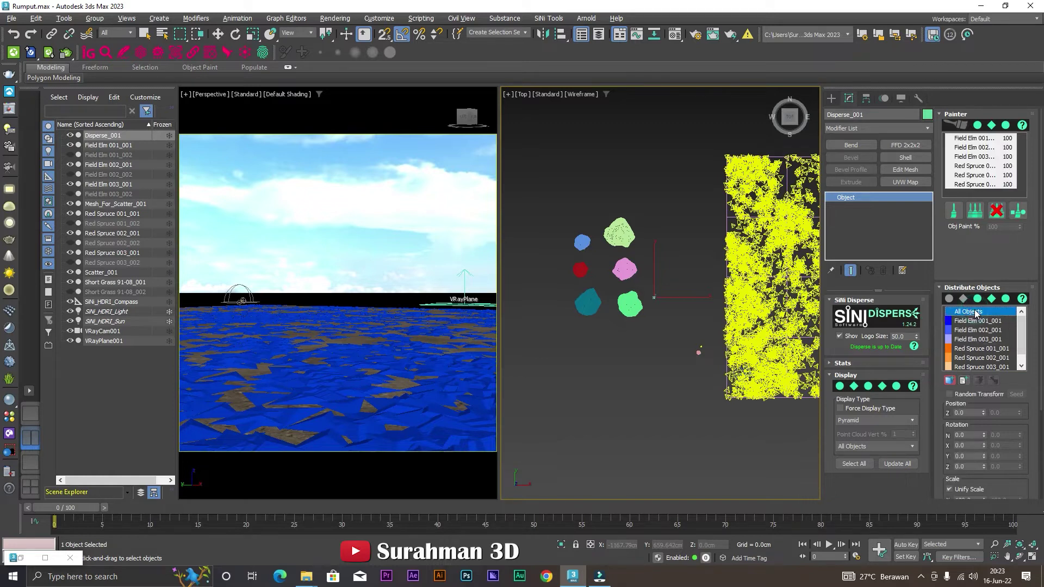
click(950, 394)
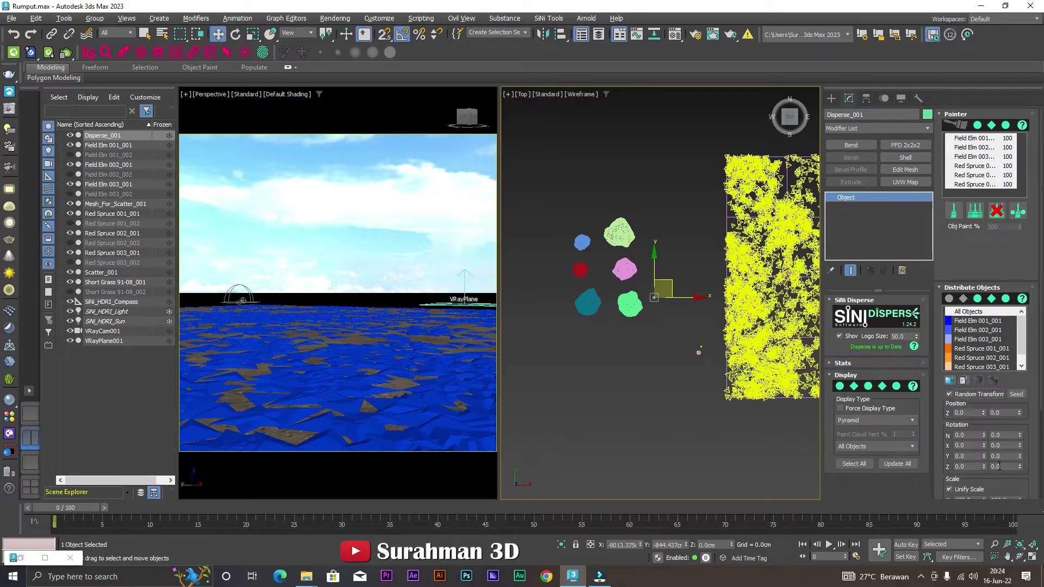
drag(978, 428, 990, 358)
Step: Set the random rotation Z maximum to 360 and scale maximum to 150
double_click(1001, 398)
text(360)
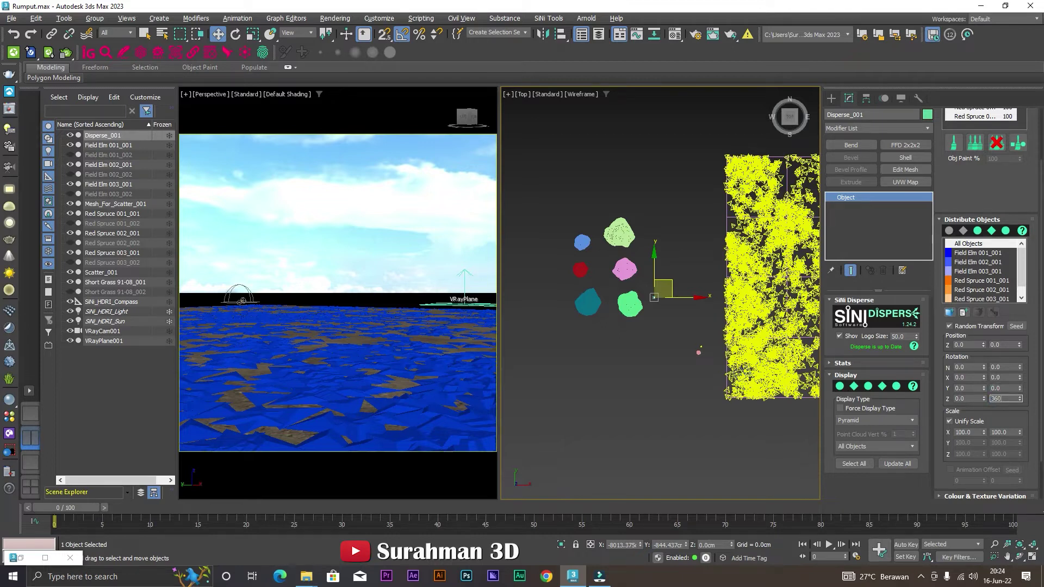
key(Tab)
double_click(999, 432)
text(5)
key(Return)
scroll(999, 413, up, 2)
scroll(999, 424, up, 1)
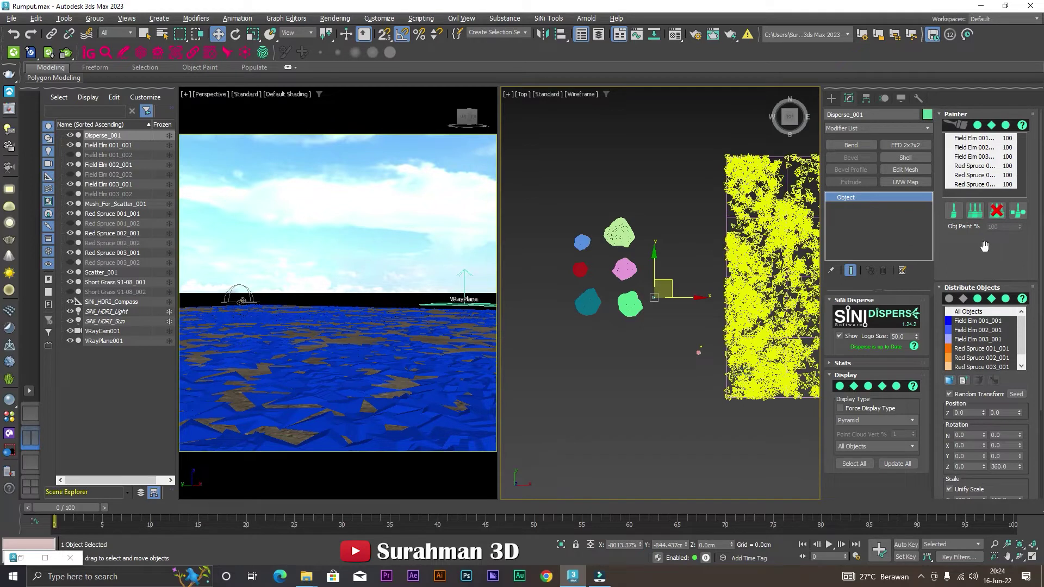
Step: Start the Painter and set Brush Size 3000 and Collision Dist 5000
click(977, 211)
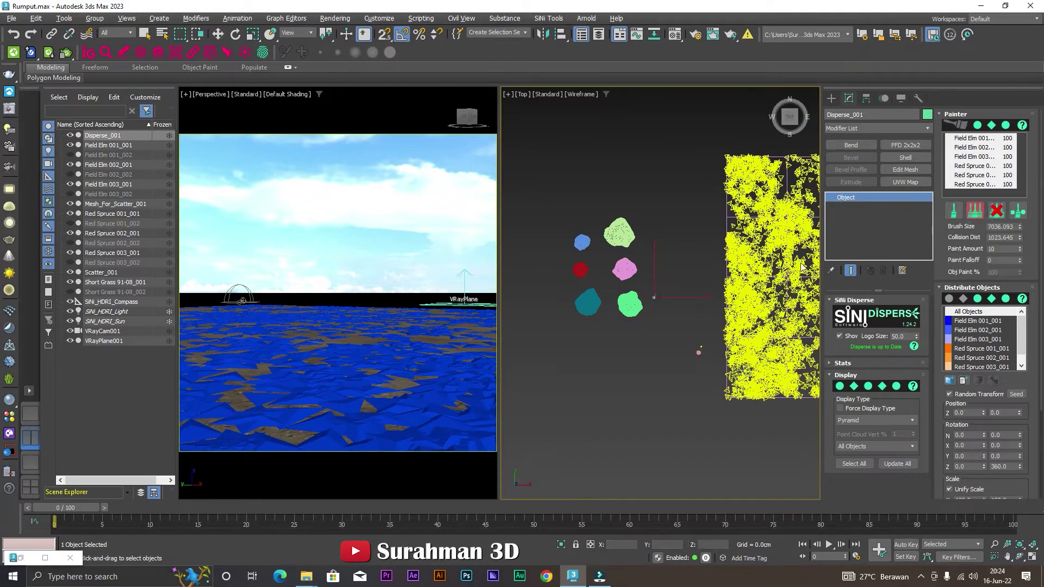
middle_drag(766, 212, 673, 262)
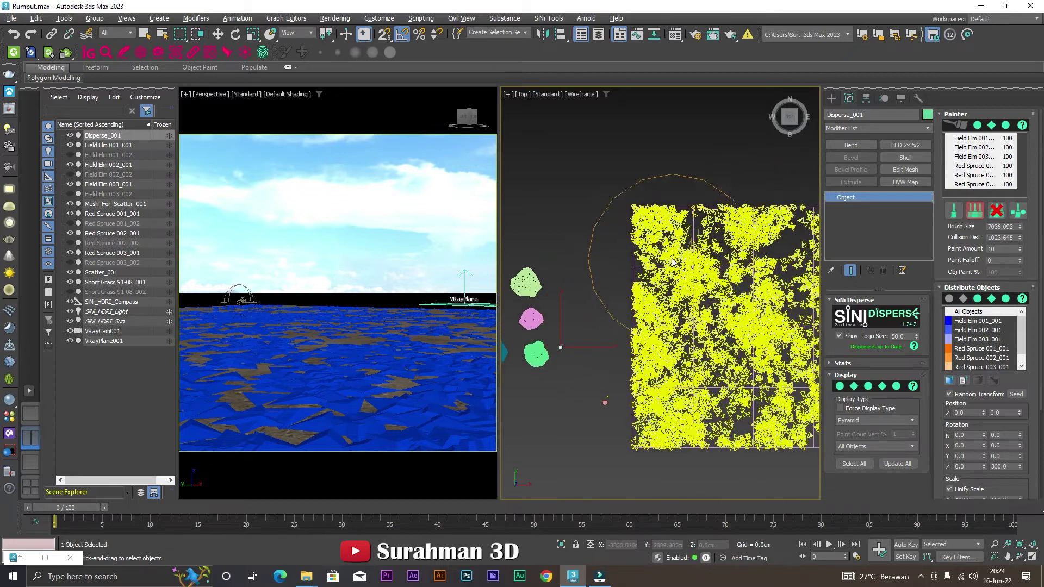
scroll(673, 262, down, 2)
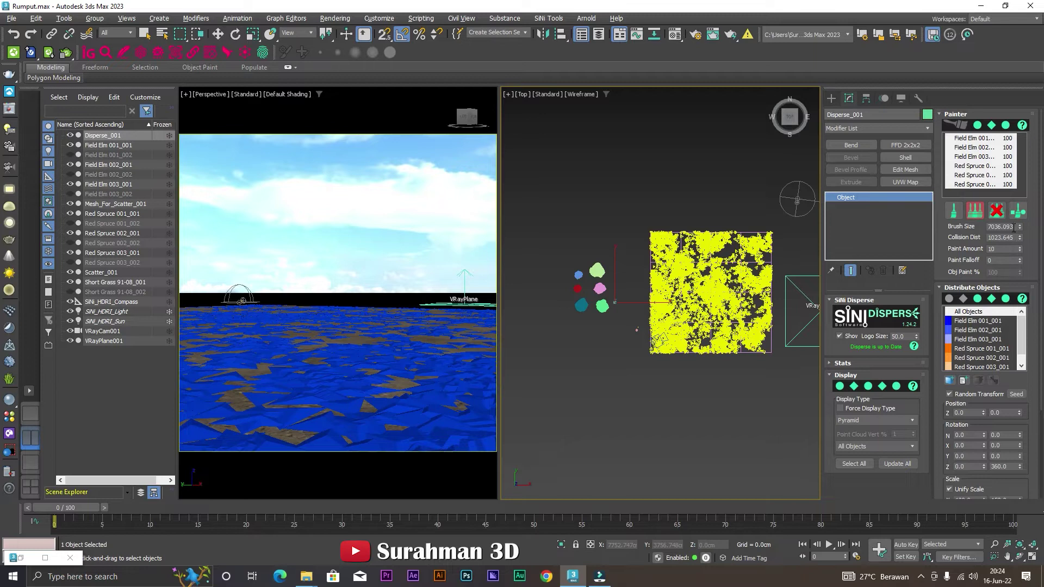
double_click(1014, 227)
text(3000.0)
scroll(725, 257, up, 2)
scroll(726, 257, down, 1)
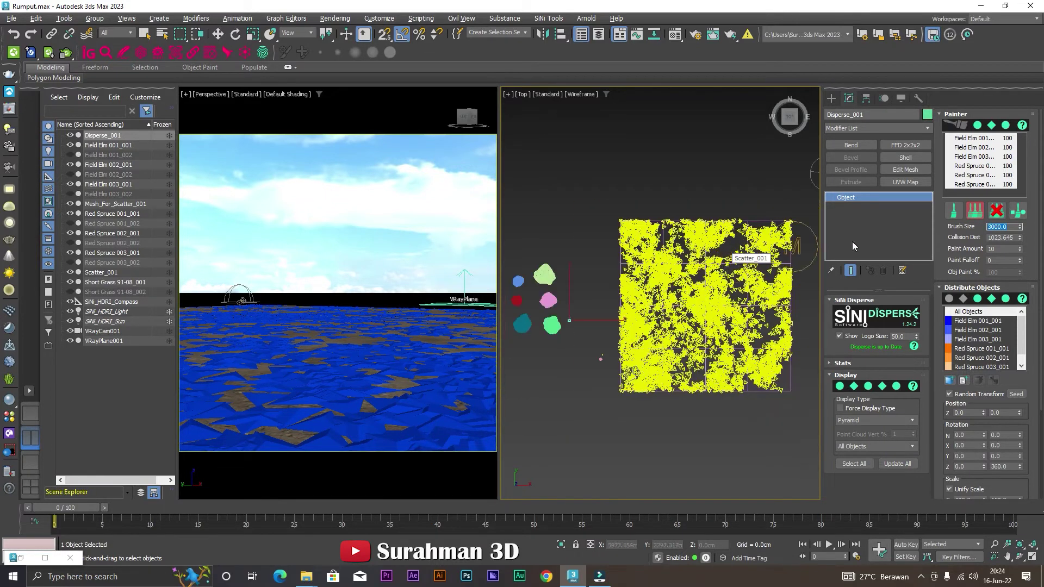
click(1014, 238)
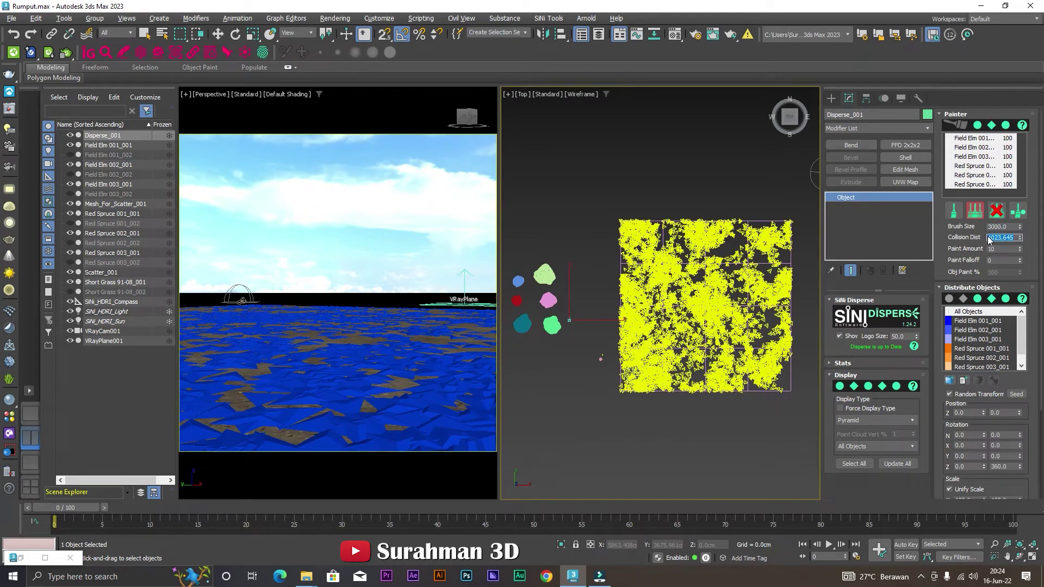
text(500.0)
text(5)
Step: Paint one tree onto the centre of the grass area
scroll(718, 267, up, 2)
middle_drag(711, 263, 700, 249)
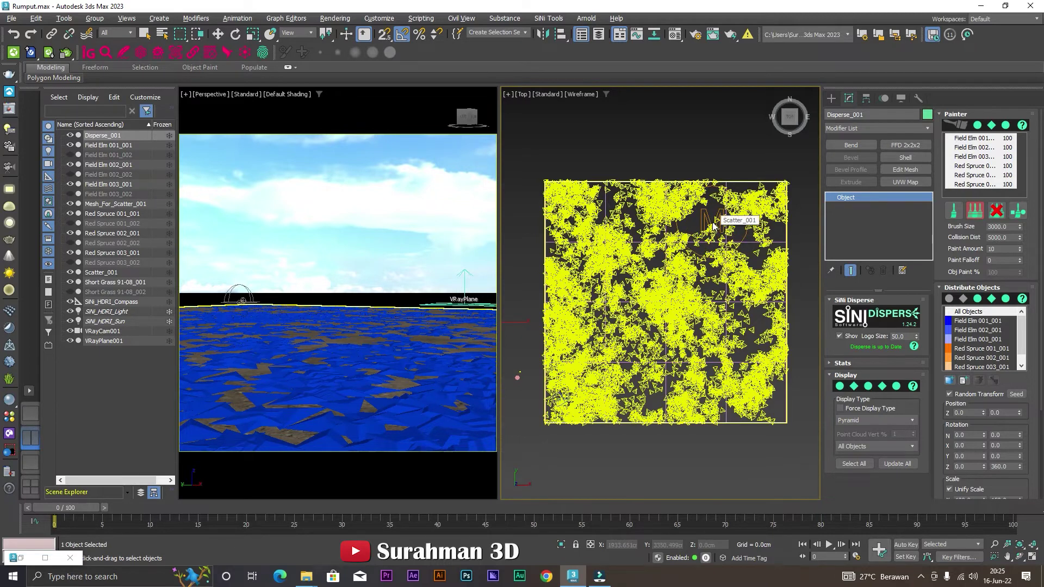
click(710, 230)
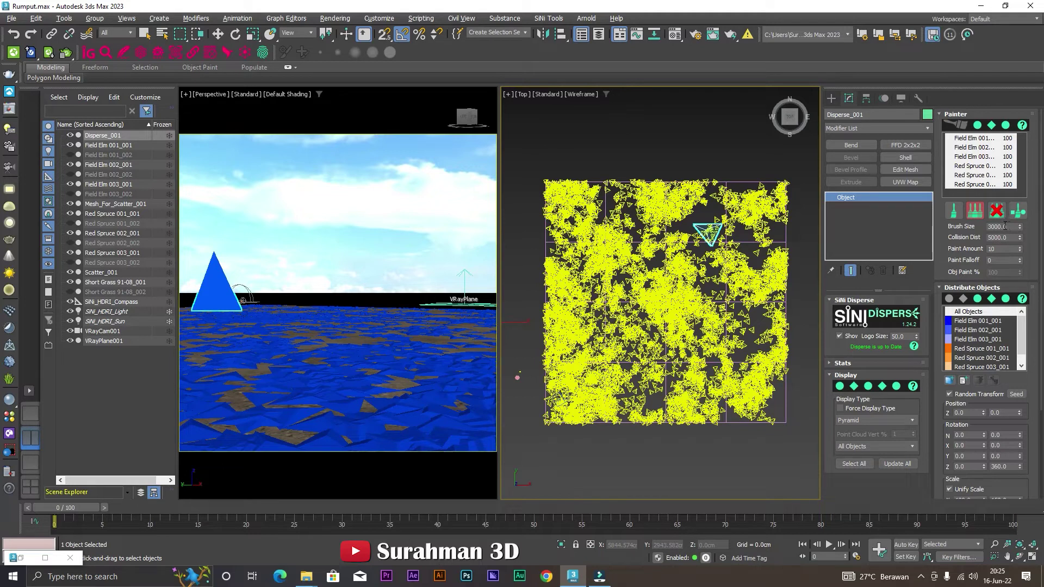
Step: Lower Collision Dist to 500 and paint tree clusters across the centre and upper area
double_click(1008, 237)
text(500)
key(Return)
drag(745, 267, 695, 284)
click(666, 254)
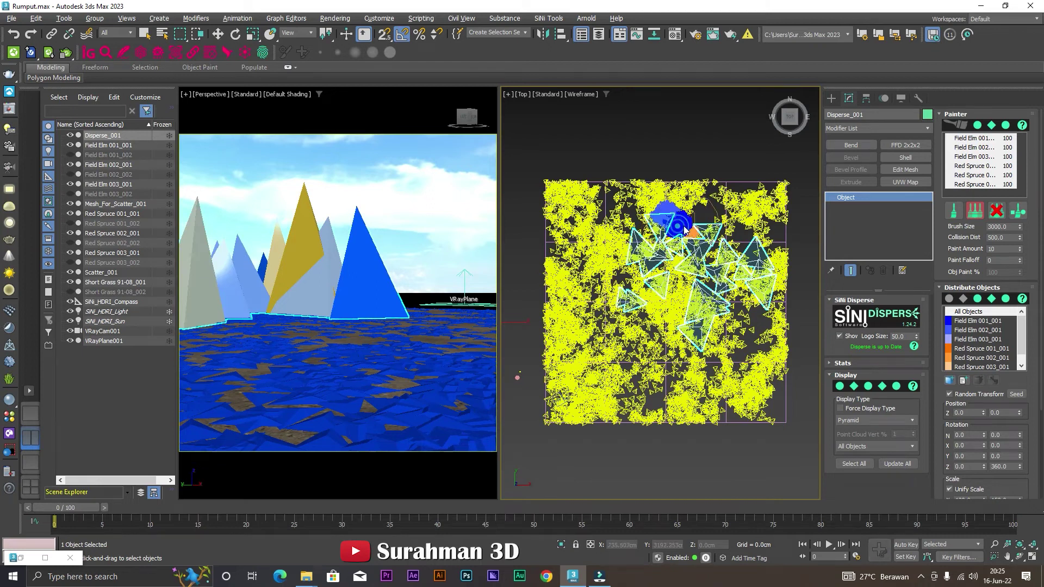
drag(667, 251, 695, 217)
click(603, 209)
click(566, 247)
click(595, 318)
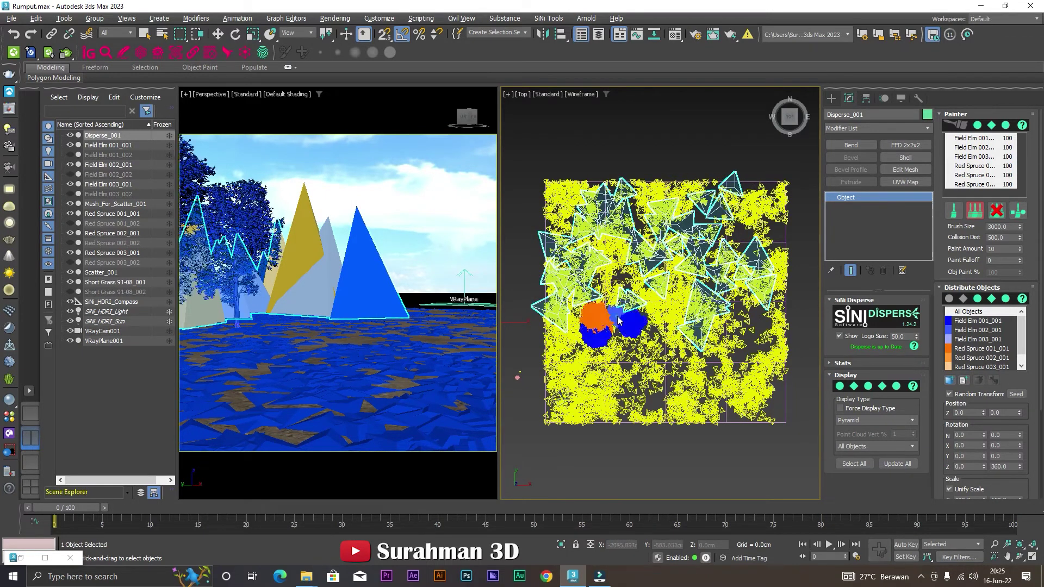
click(699, 299)
Step: Paint trees across the lower area, filling the remaining empty patches
mouse_move(702, 358)
mouse_down()
mouse_move(752, 359)
mouse_move(783, 294)
mouse_move(773, 201)
mouse_move(611, 433)
mouse_move(598, 380)
mouse_move(549, 343)
mouse_up()
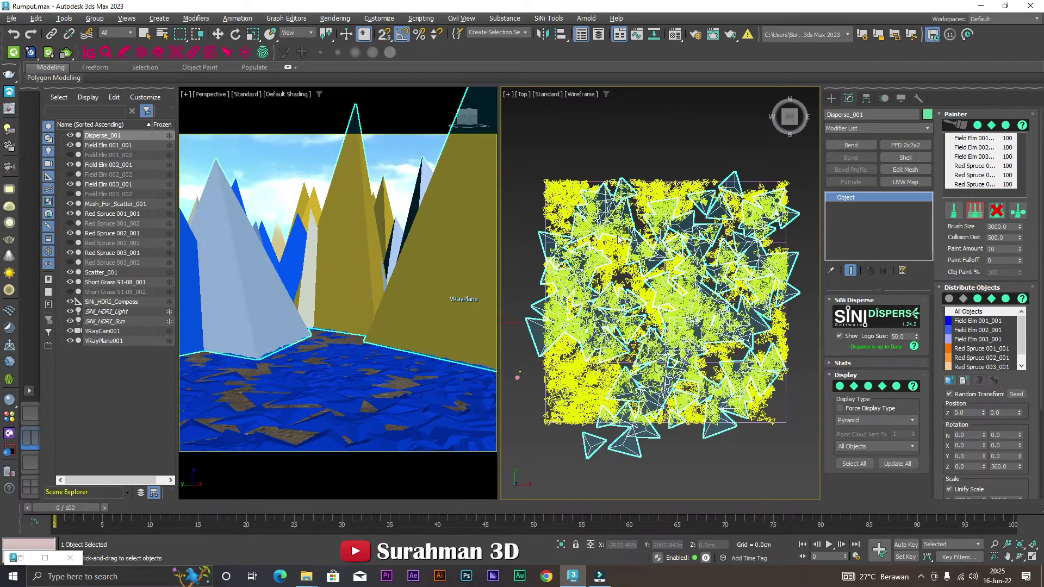
click(566, 359)
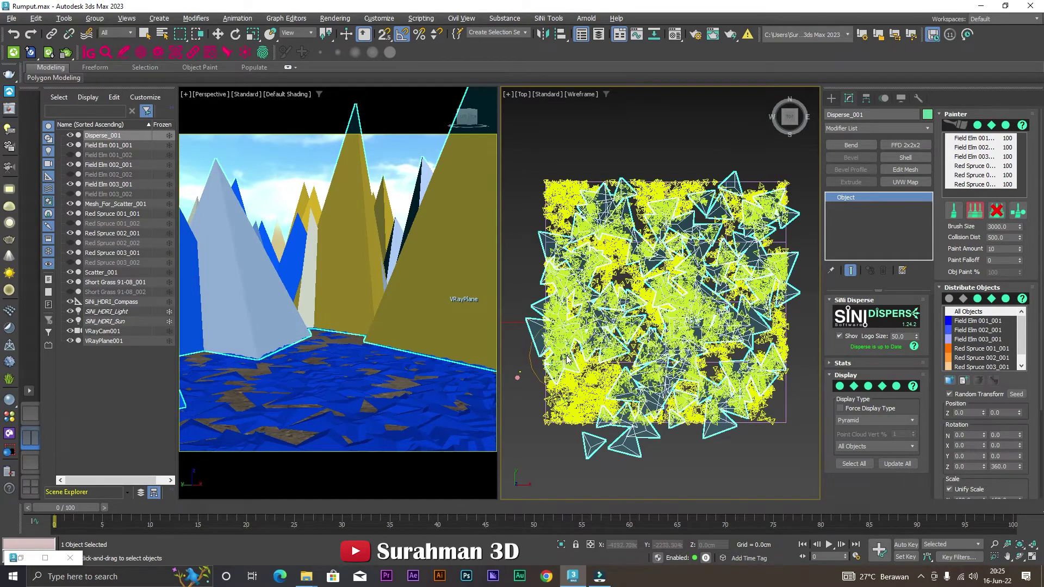
click(580, 356)
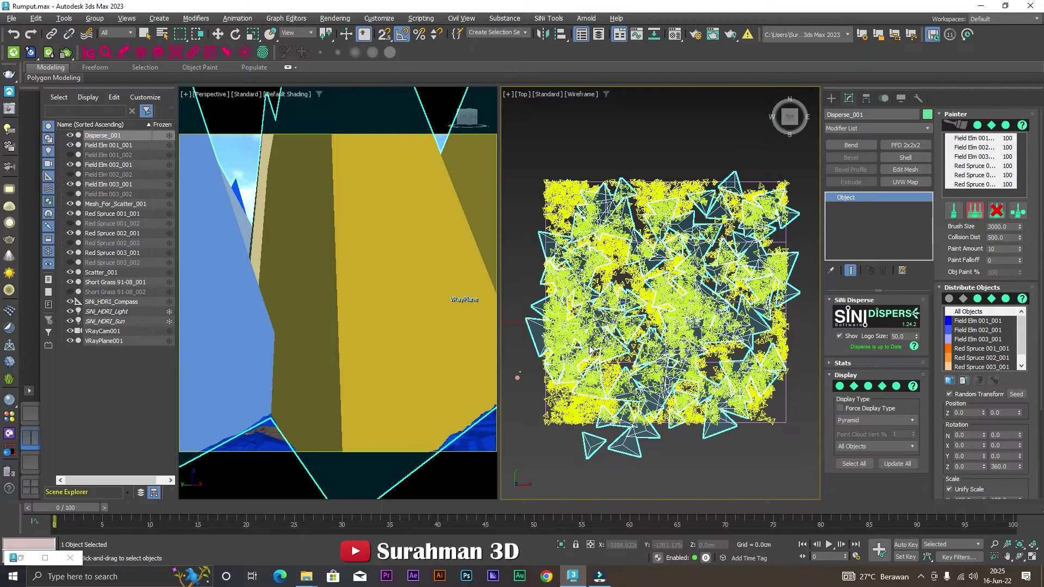
click(590, 351)
scroll(598, 366, up, 1)
click(609, 362)
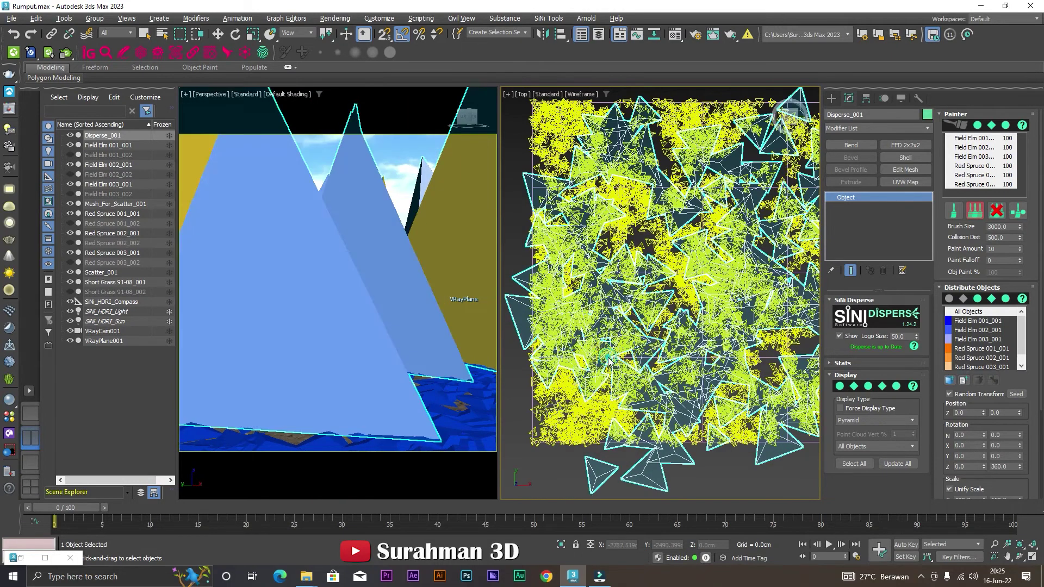
click(646, 348)
click(650, 353)
click(656, 373)
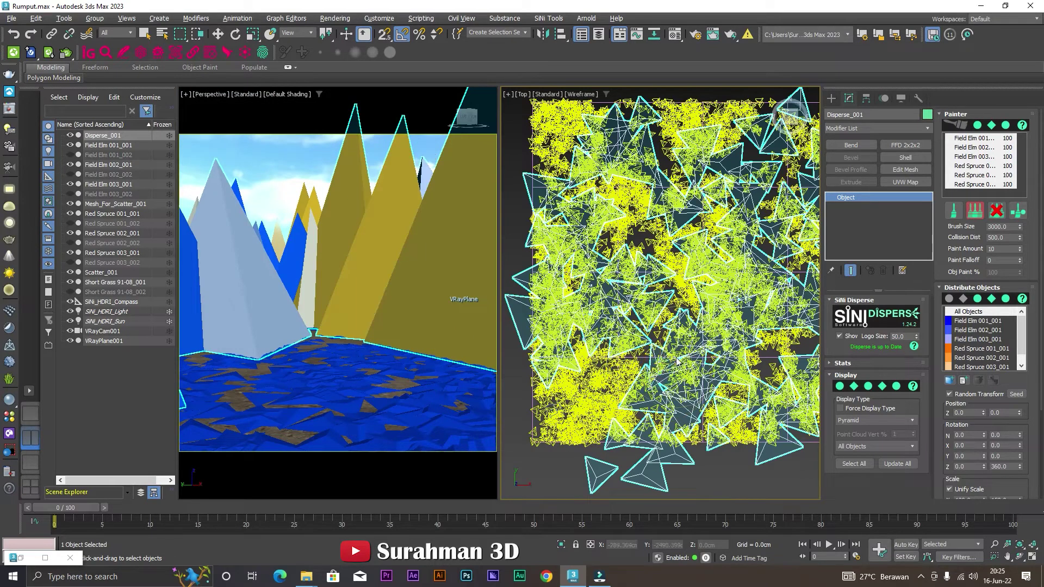
scroll(666, 354, down, 2)
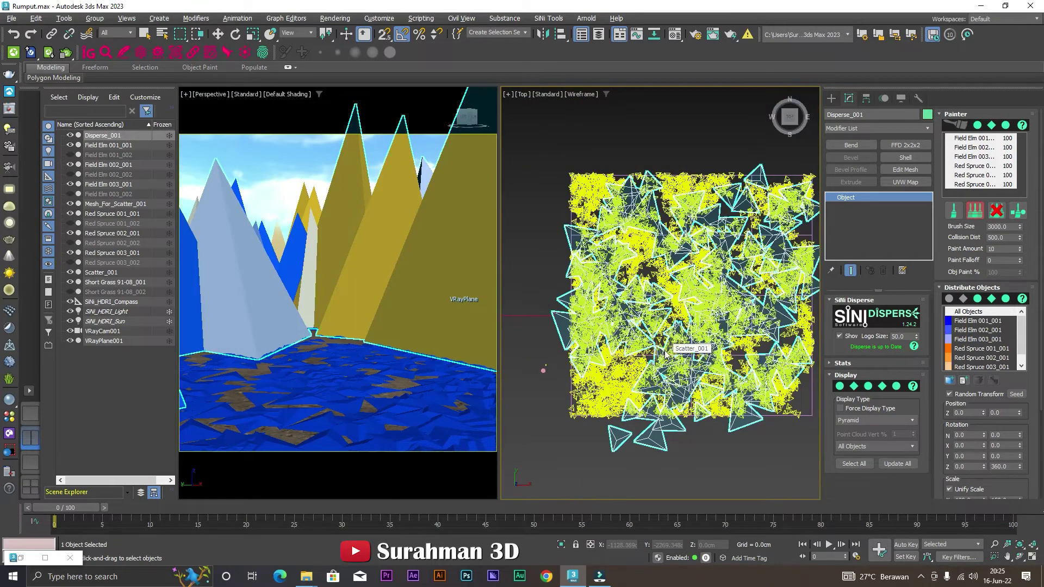
Step: Leave painting mode and show the scattered trees in a Perspective right viewport, briefly checking the Cosmos Browser
key(w)
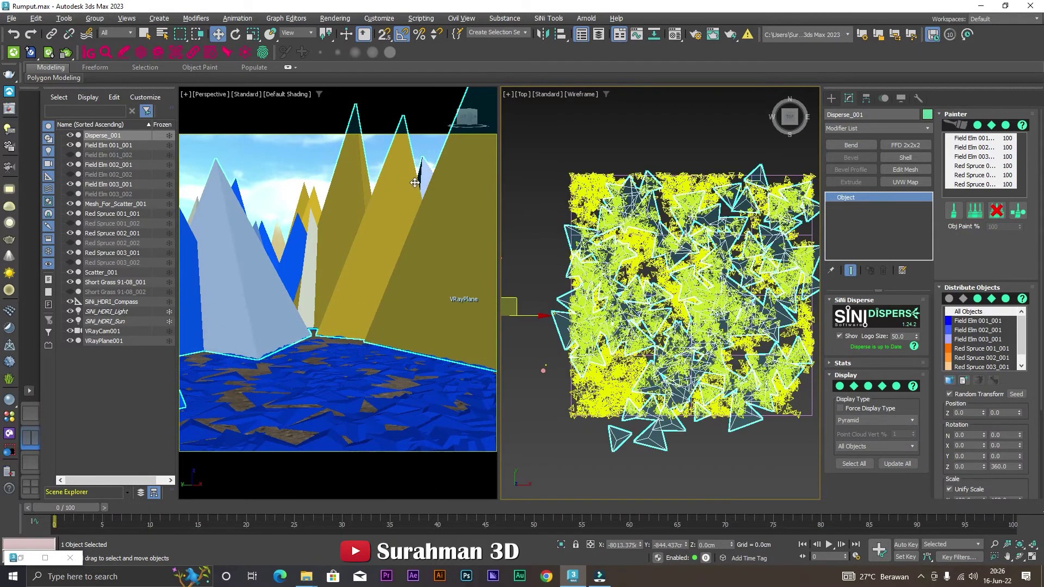
mouse_move(679, 300)
middle_down()
mouse_move(695, 251)
mouse_move(745, 234)
mouse_move(665, 240)
mouse_move(663, 249)
middle_up()
key(p)
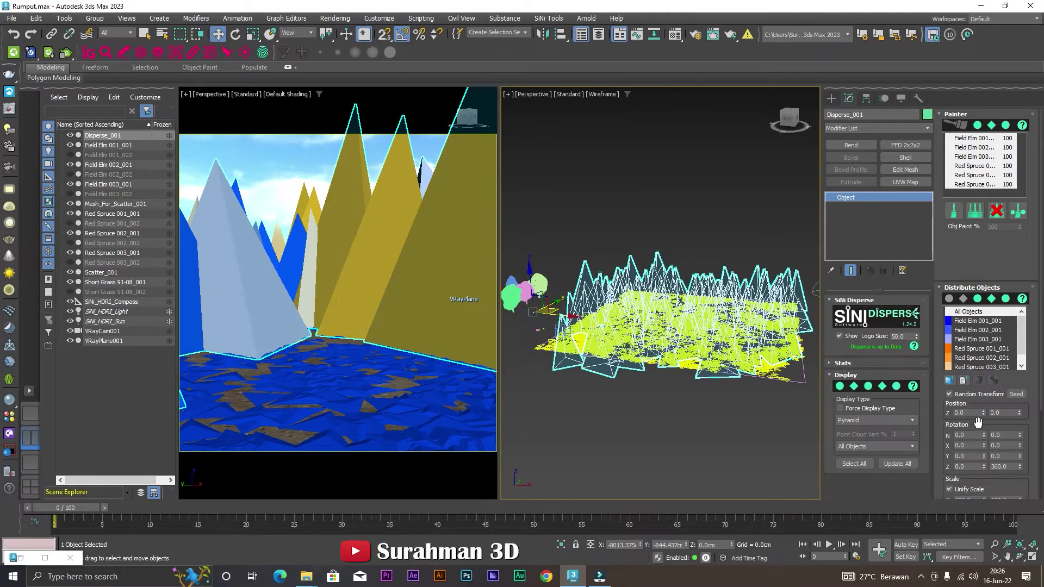
drag(983, 402, 1006, 240)
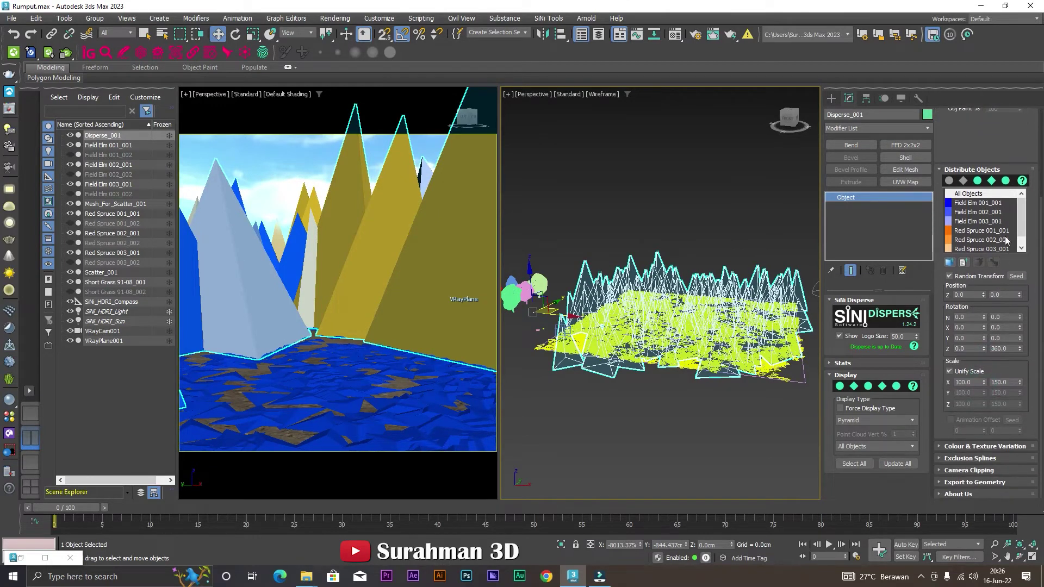
alt+middle_drag(706, 337, 707, 353)
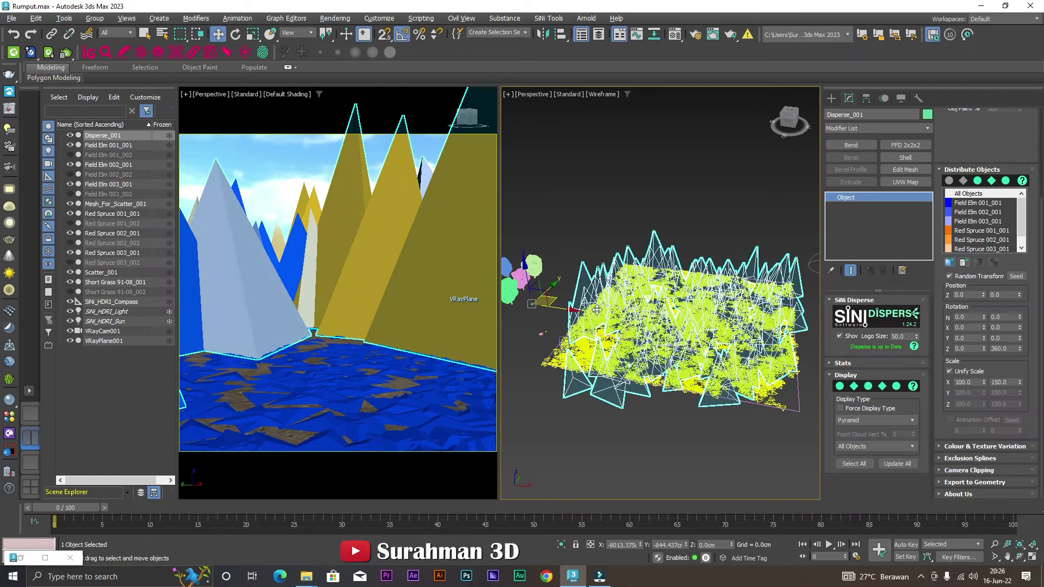
click(45, 558)
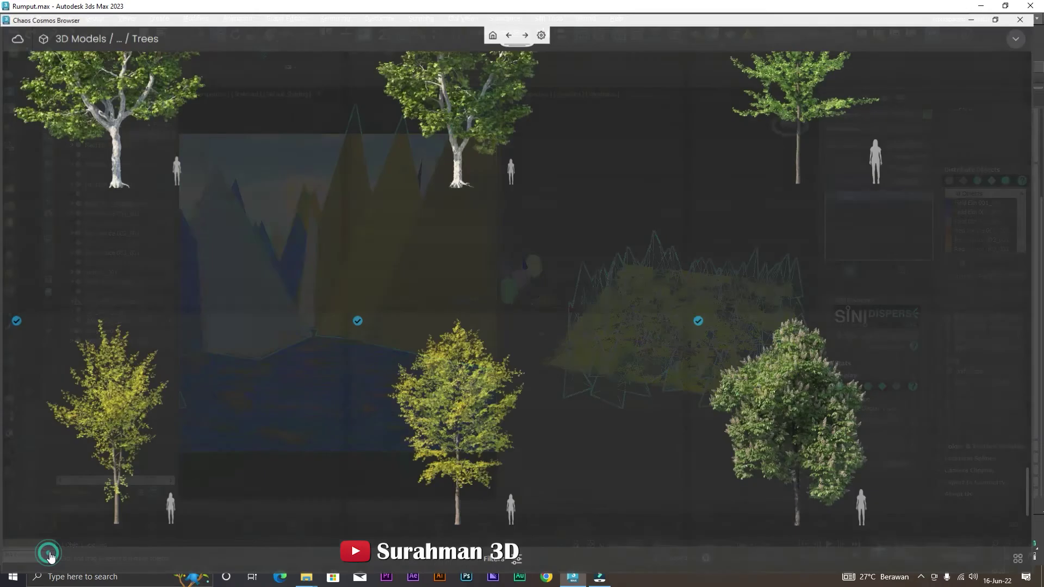
click(1027, 12)
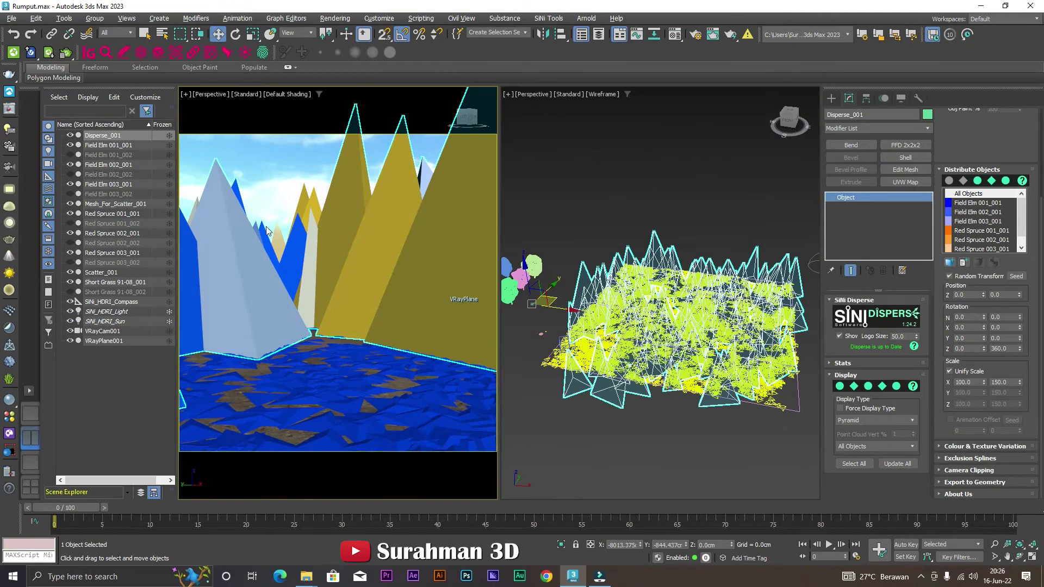
Step: Look through VRayCam001 on the left and return the right viewport to Top with nothing selected
key(c)
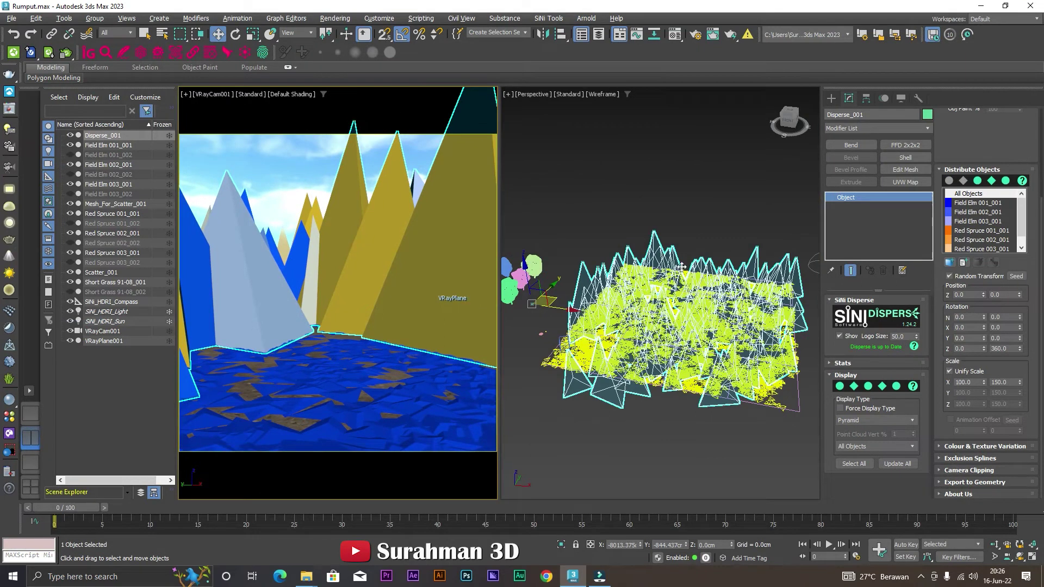
alt+middle_drag(680, 267, 704, 270)
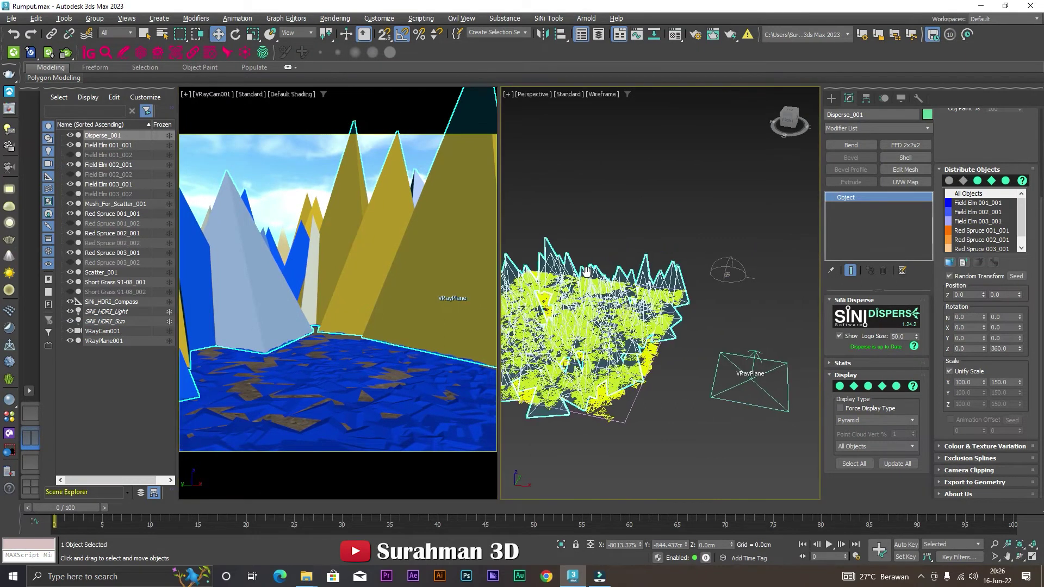
click(714, 272)
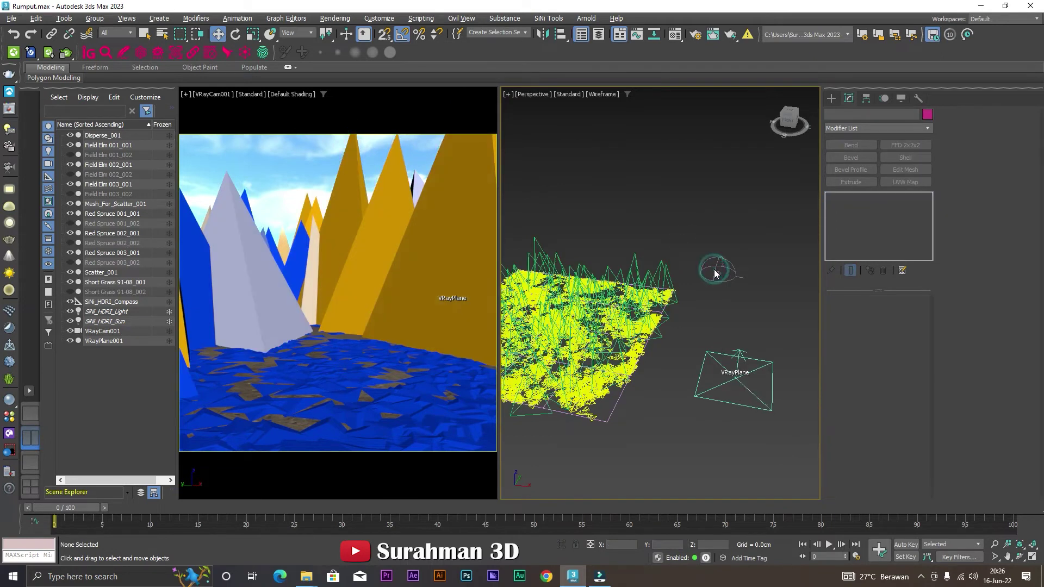
key(t)
scroll(775, 195, down, 3)
Step: Set the SiNi_HDRI_Compass HDRI Image F-Stop to 15
click(774, 196)
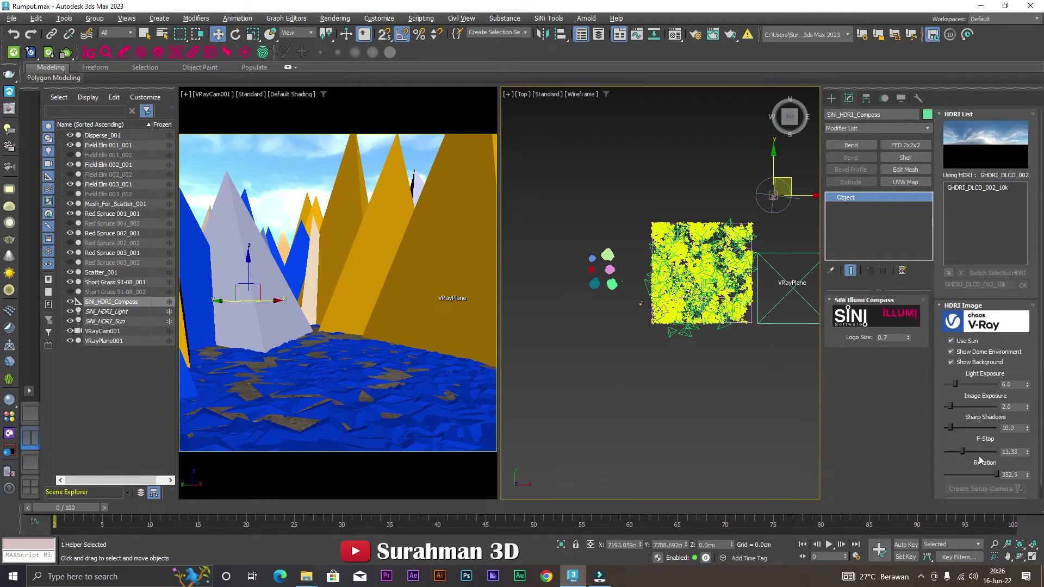
click(1021, 451)
drag(1020, 451, 1008, 451)
text(15)
key(Return)
scroll(961, 387, down, 1)
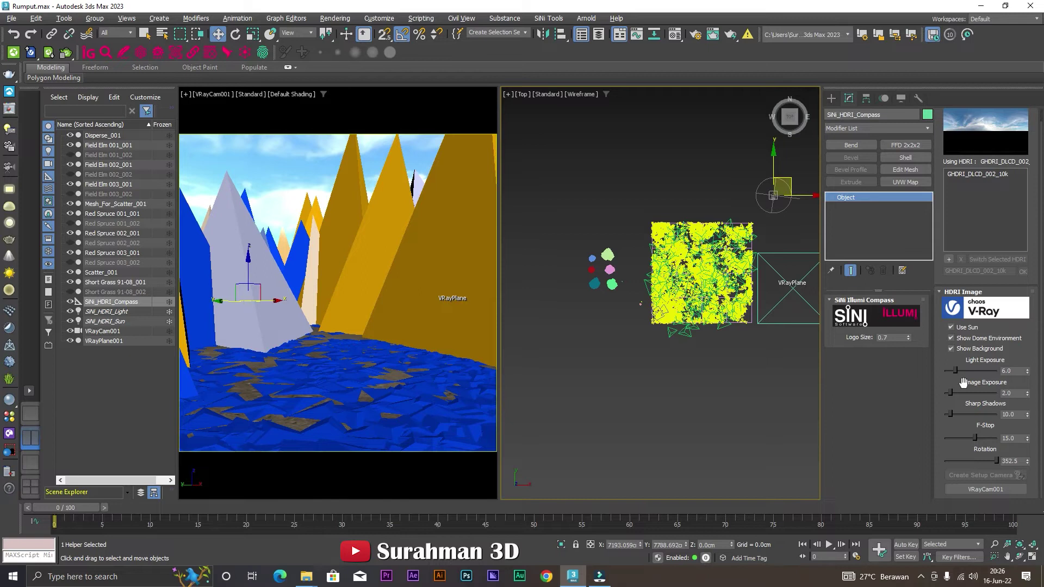
Step: Render the VRayCam001 camera view with V-Ray 5 from Render Setup
click(699, 37)
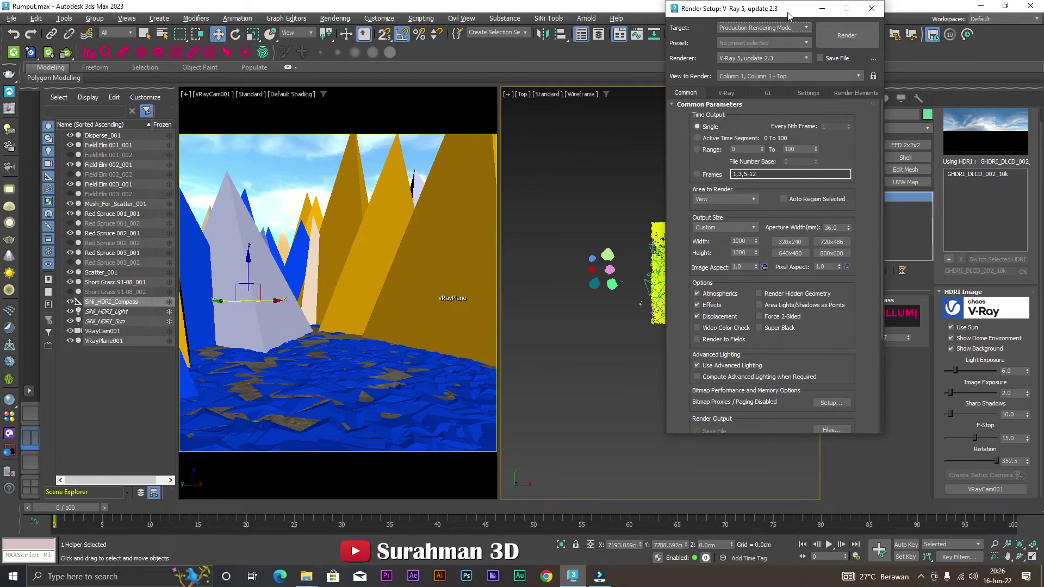
drag(788, 9, 793, 24)
right_click(402, 216)
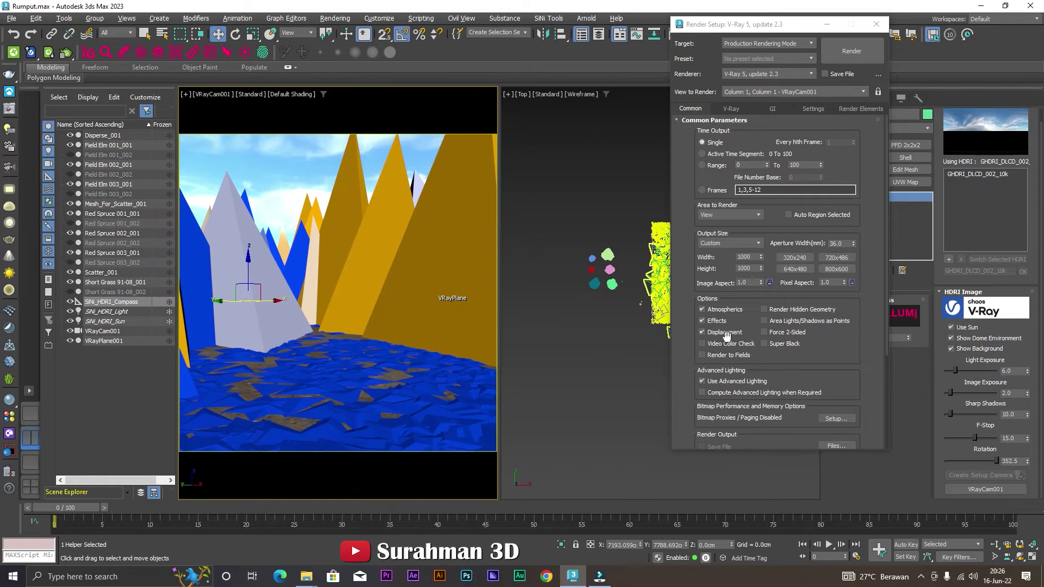
drag(717, 450, 717, 487)
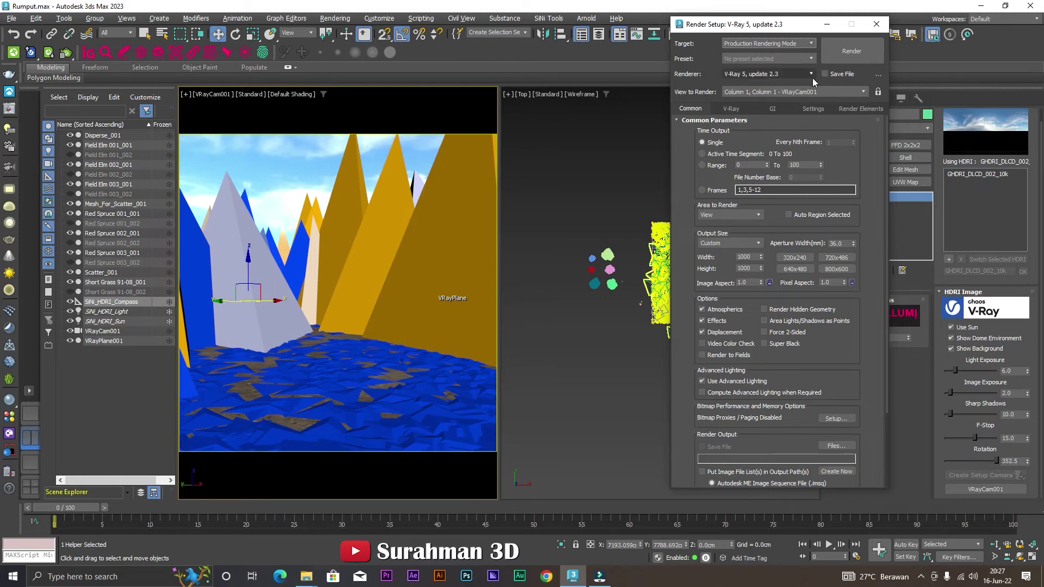
drag(798, 27, 719, 31)
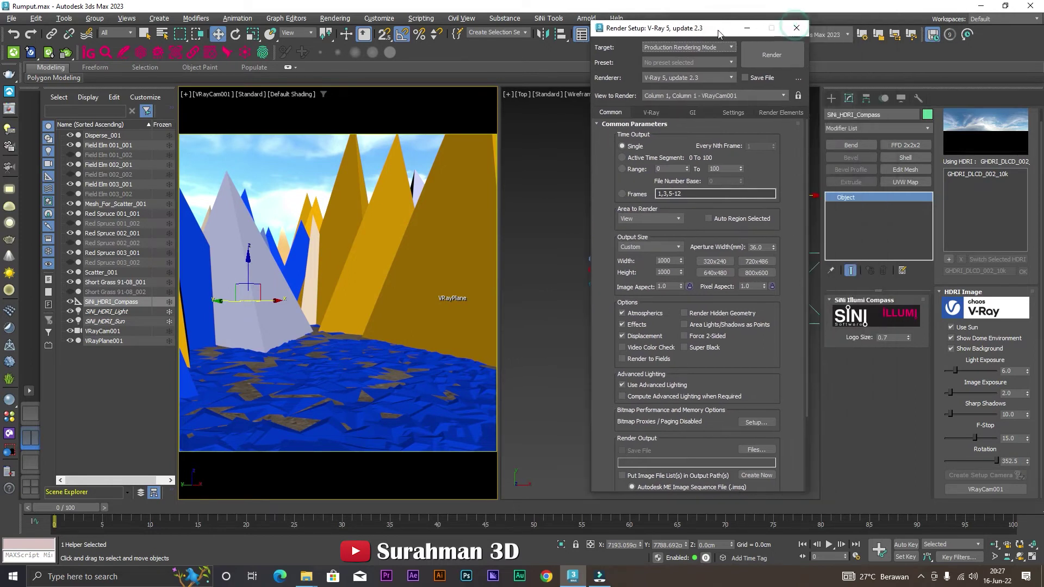
click(776, 58)
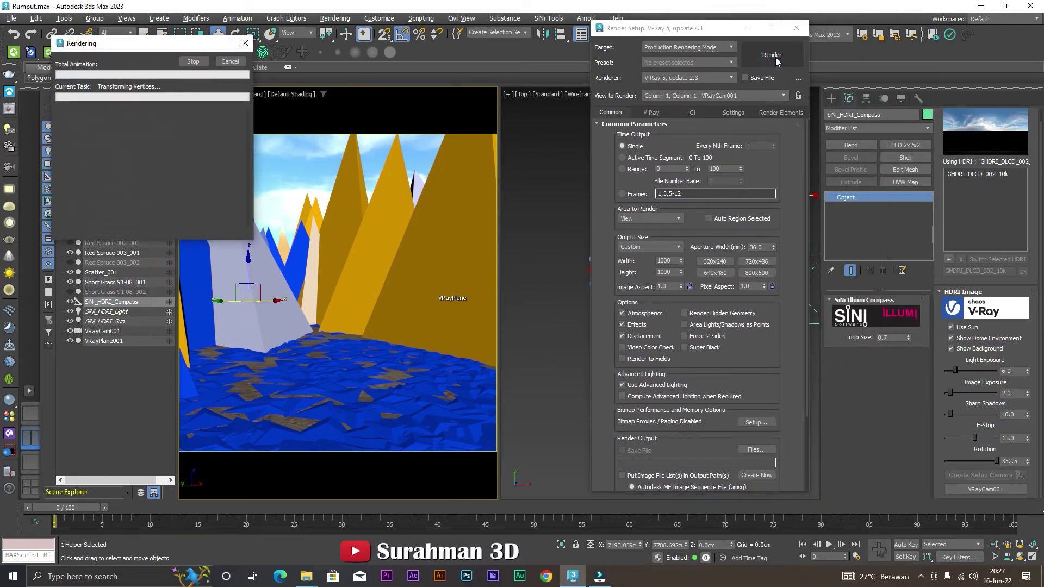
Step: Maximize the V-Ray Frame Buffer, then restore it and position it over the scene
click(1006, 8)
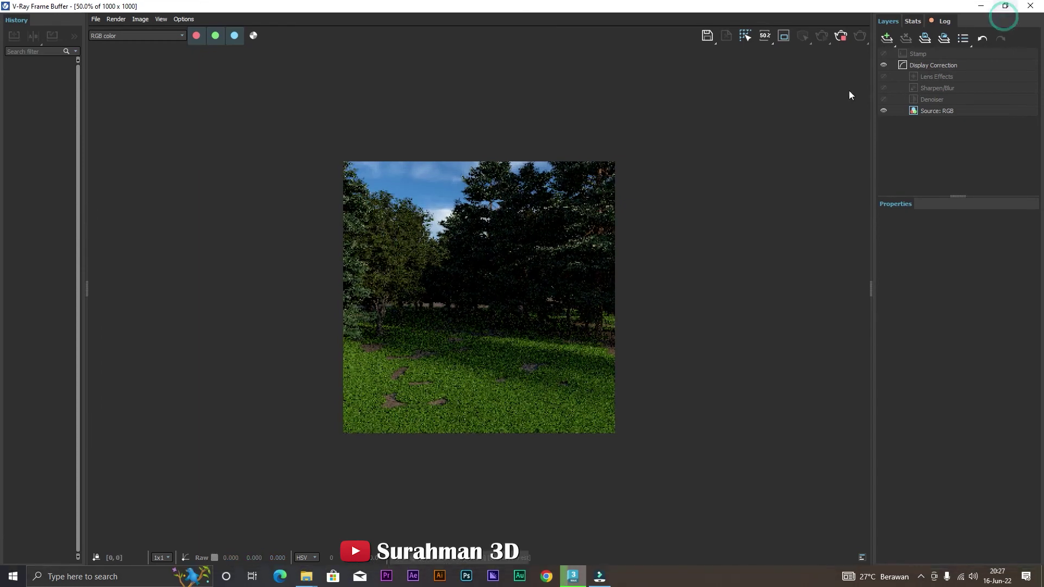
double_click(575, 8)
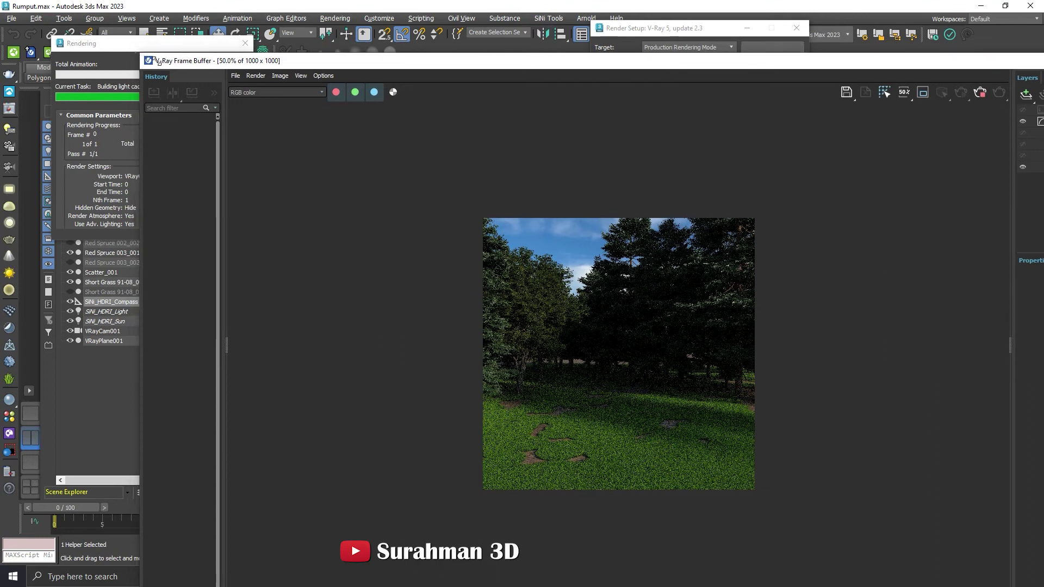
drag(134, 53, 321, 63)
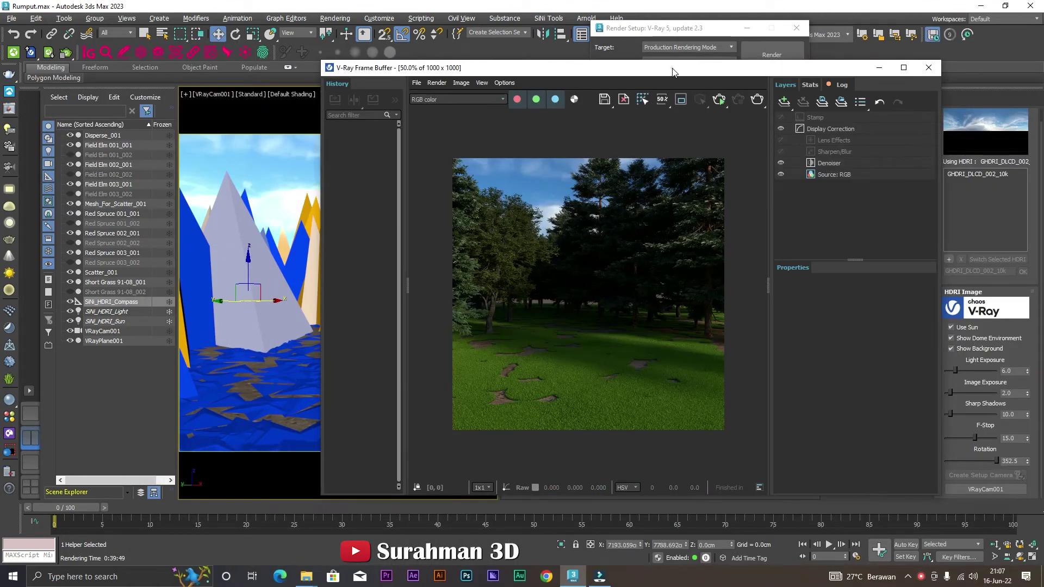
drag(672, 72, 719, 70)
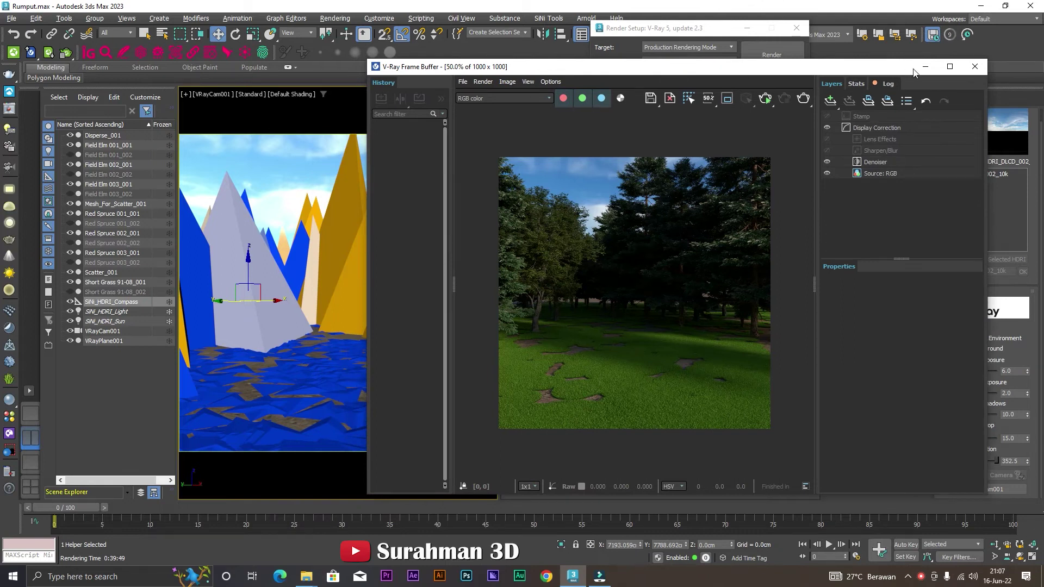
Step: Inspect the forest render at 100% and 200%, then restore the window beside the viewport
click(950, 66)
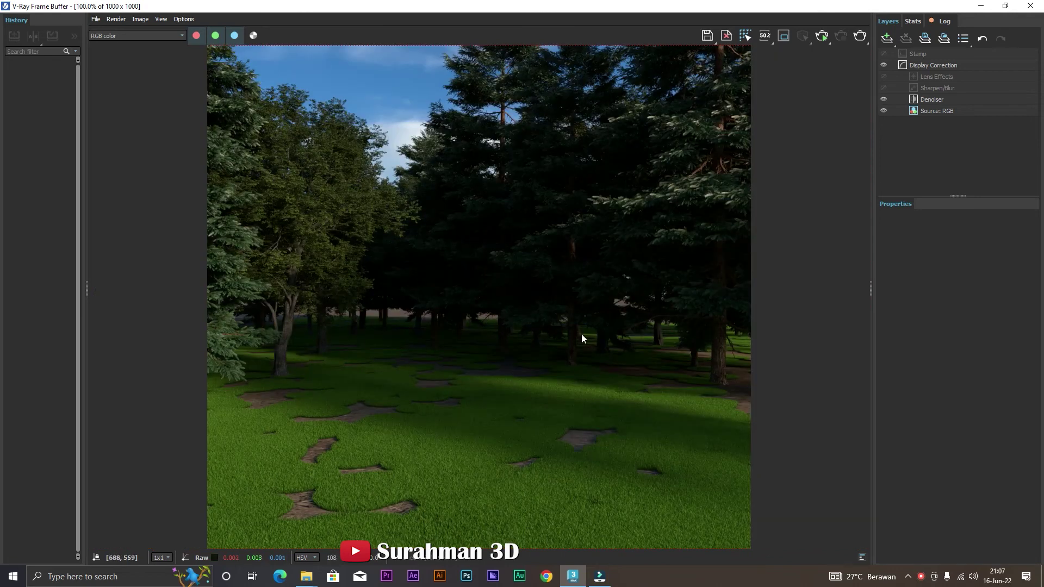
middle_drag(701, 339, 707, 382)
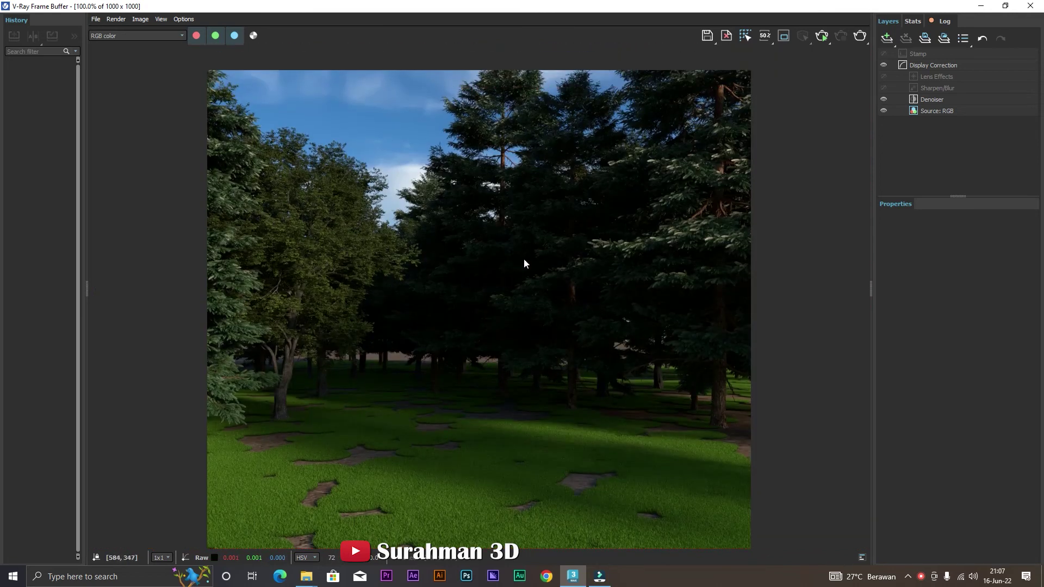
scroll(342, 286, up, 2)
middle_drag(371, 348, 478, 214)
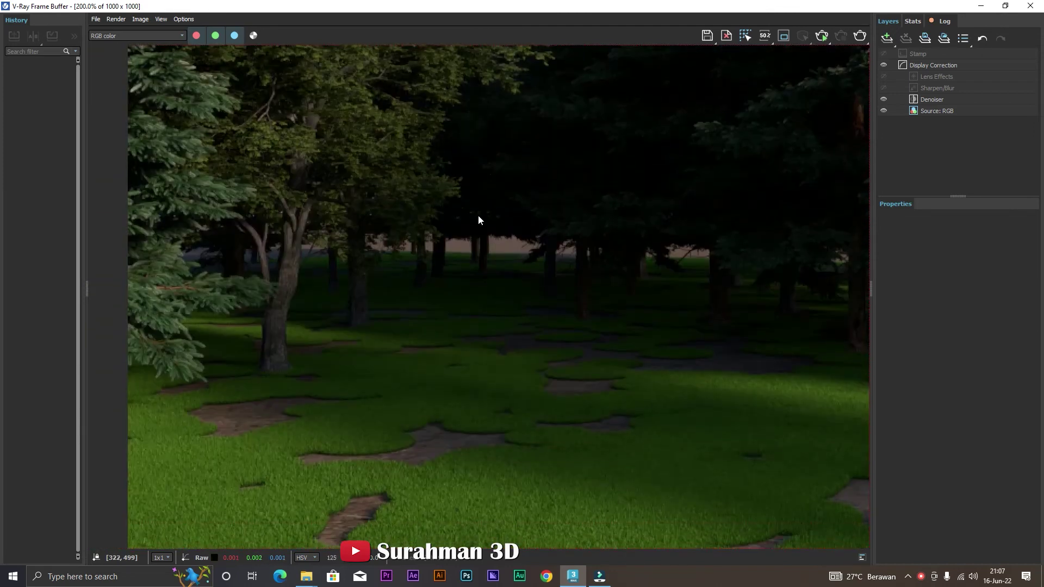
scroll(478, 215, down, 2)
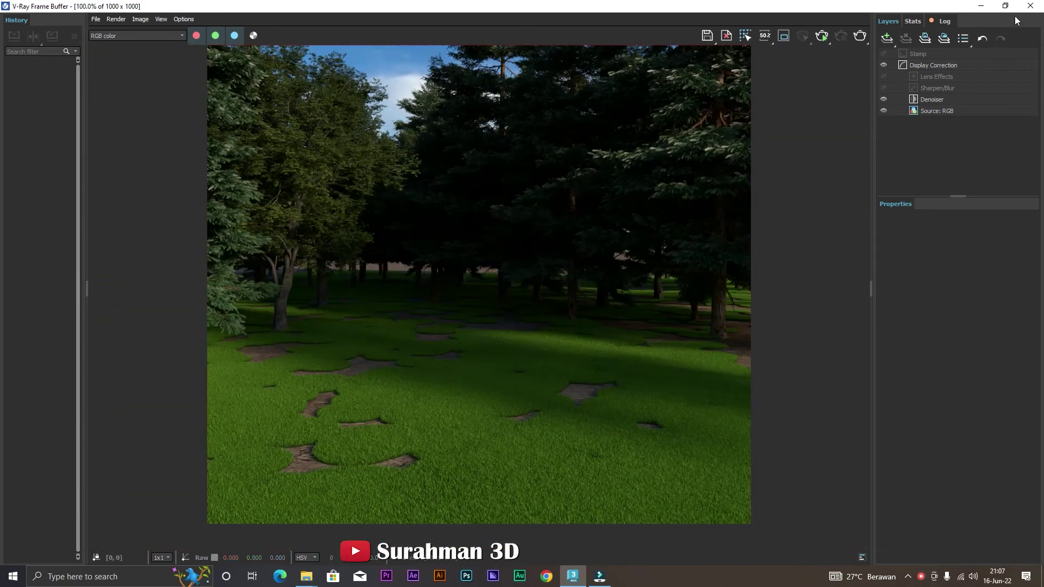
click(1005, 6)
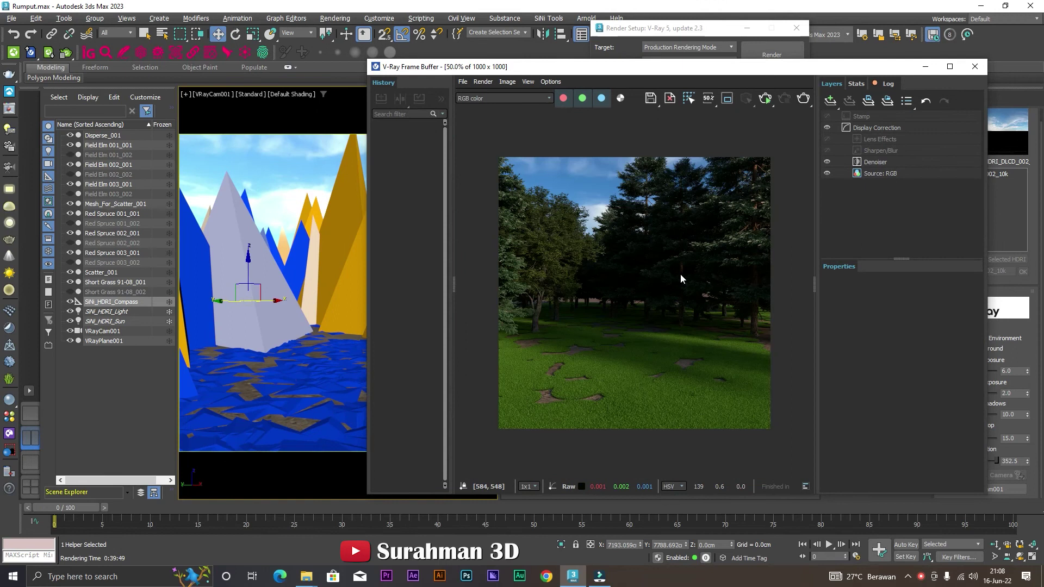
mouse_move(753, 70)
mouse_down()
mouse_move(895, 70)
mouse_move(581, 73)
mouse_up()
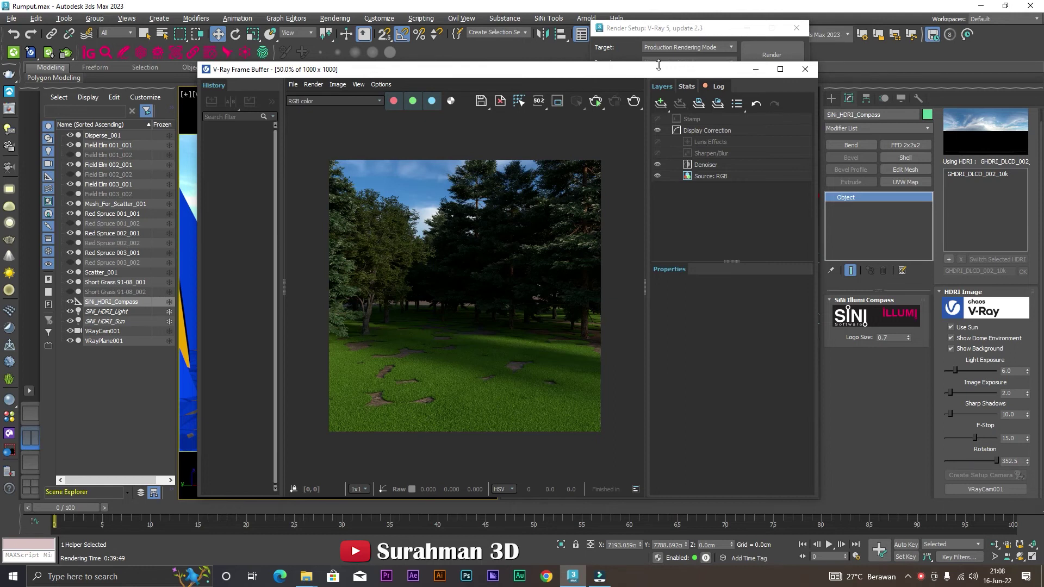
Step: View the render full-screen, panning over the grass and zooming to 200% on the spruce trees
click(780, 69)
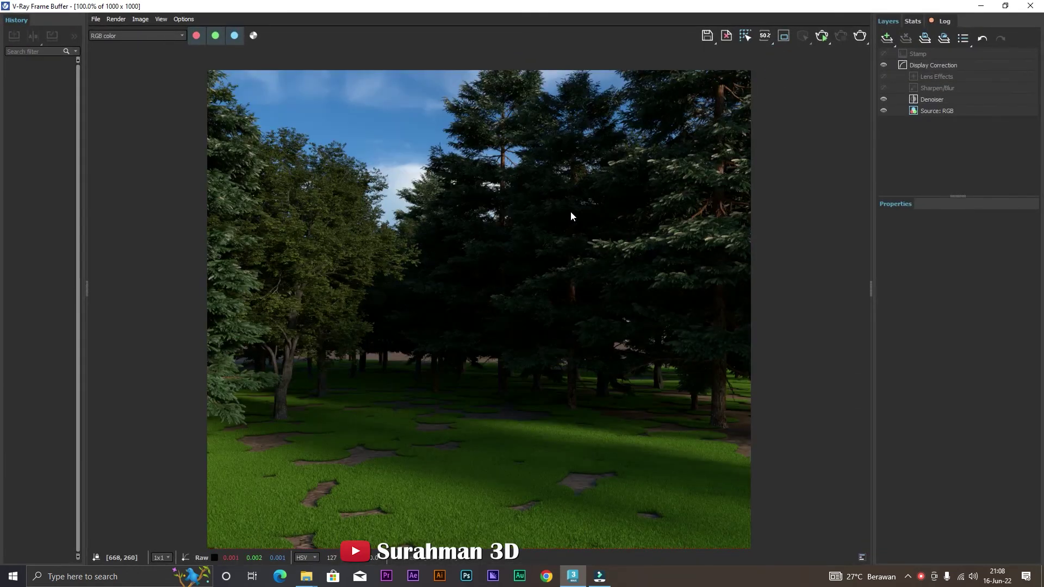
middle_drag(396, 430, 468, 363)
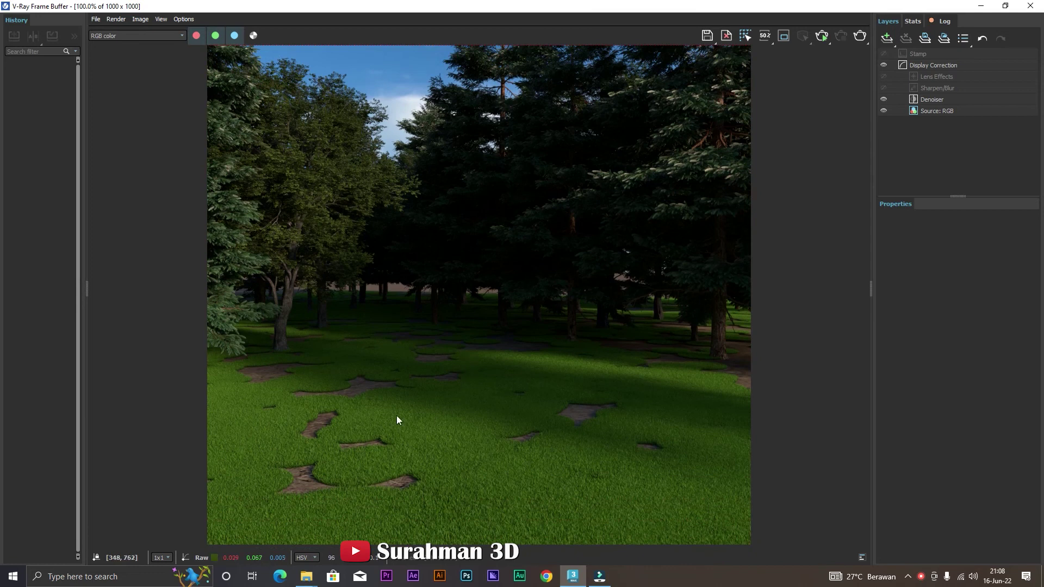
scroll(400, 387, up, 2)
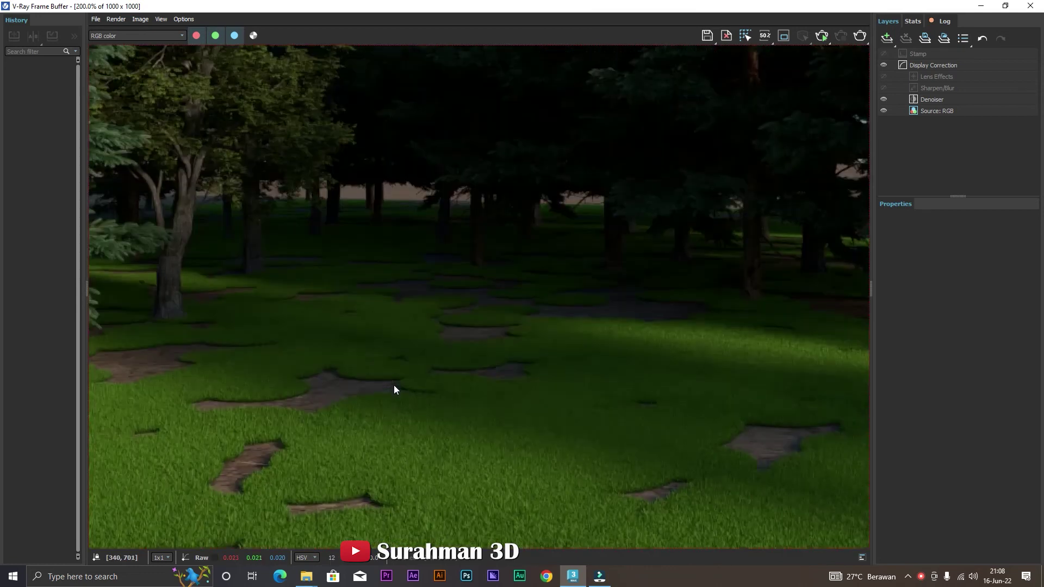
scroll(405, 449, down, 2)
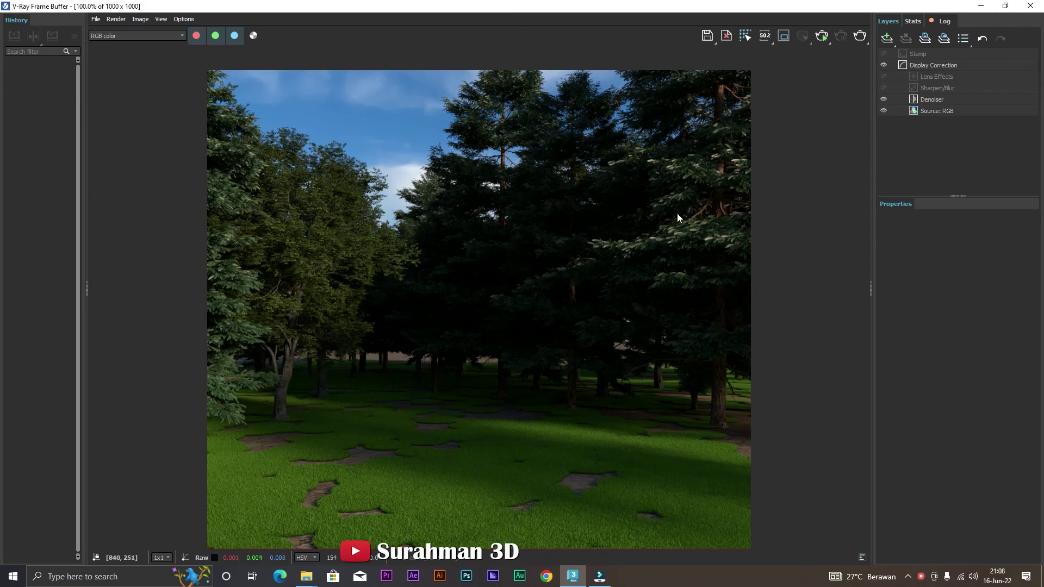
scroll(680, 214, up, 1)
middle_drag(677, 214, 530, 267)
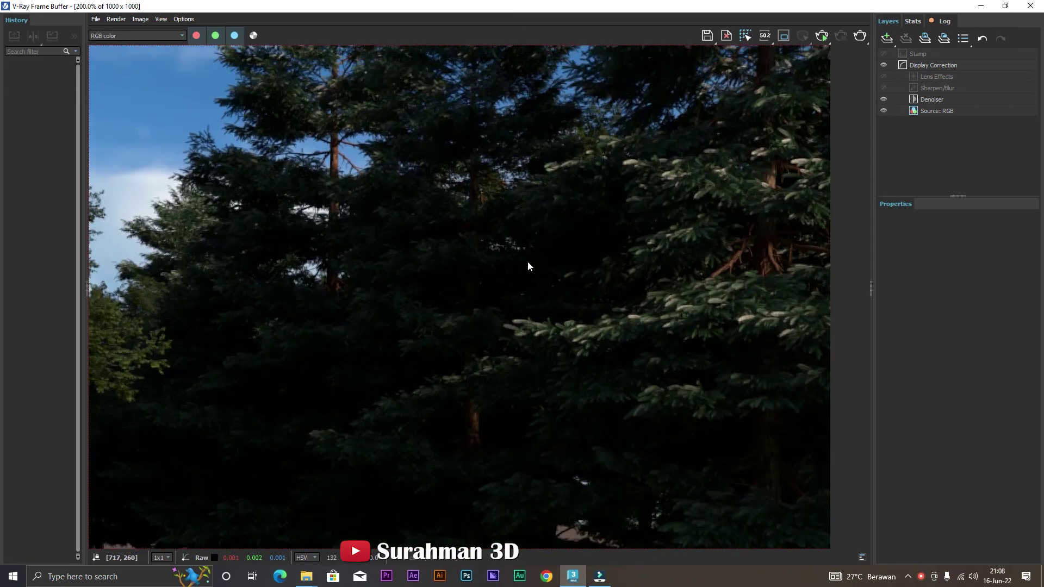
Step: Pan to the render's top edge, then restore the window beside the VRayCam001 viewport
scroll(560, 252, down, 1)
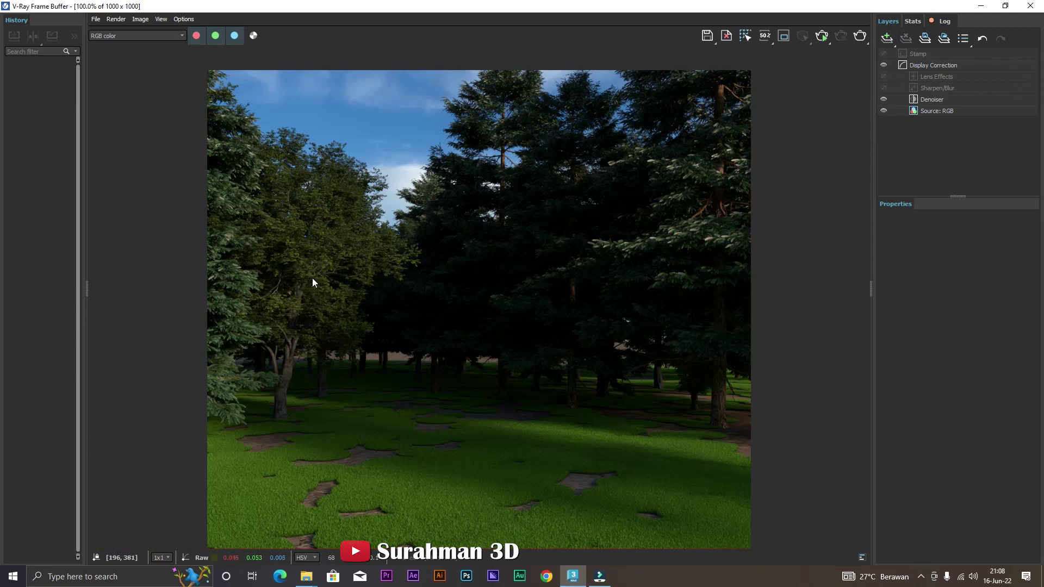
scroll(286, 276, up, 1)
scroll(428, 247, down, 1)
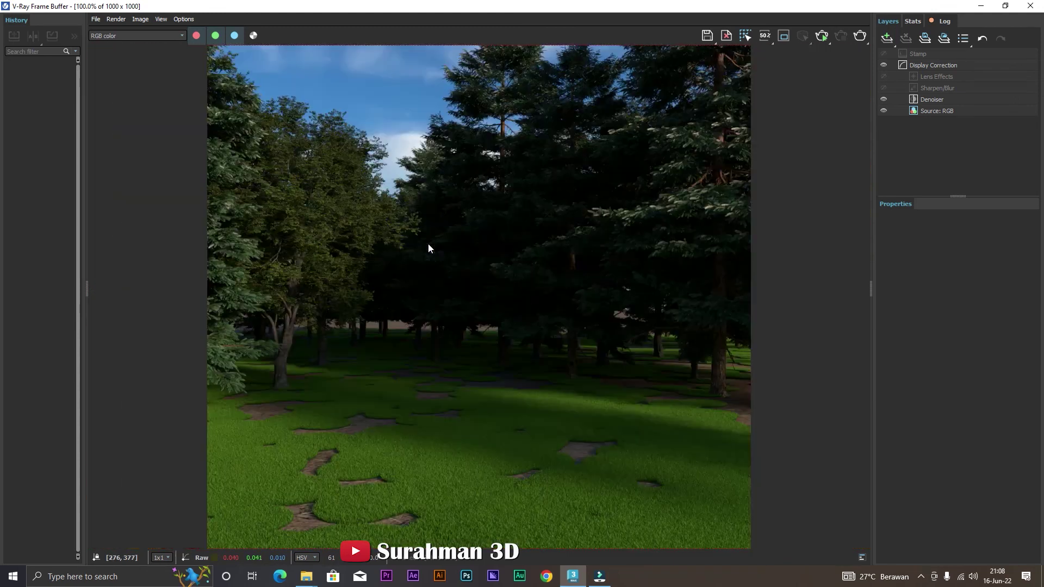
middle_drag(448, 237, 454, 310)
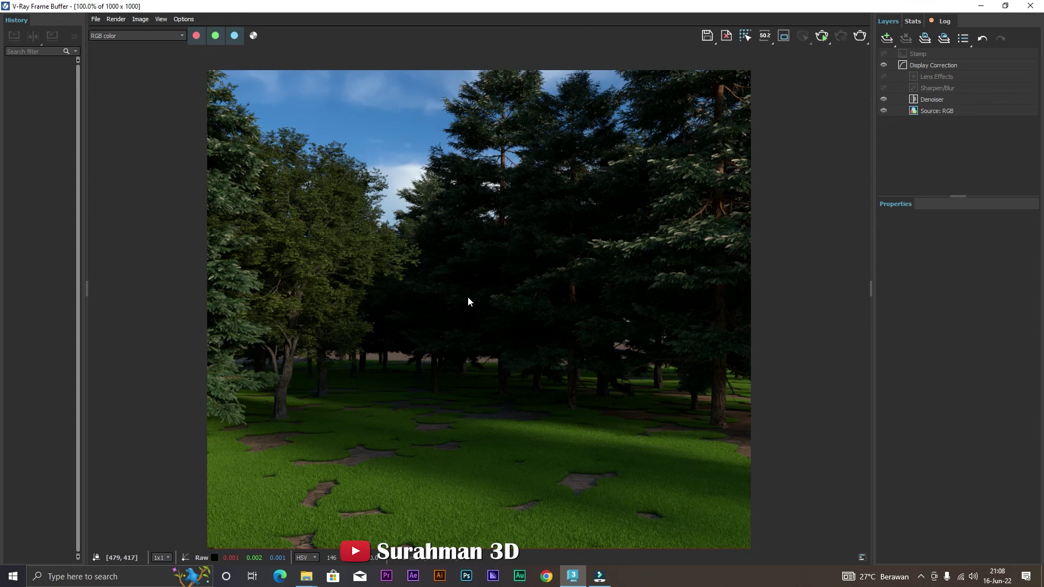
click(997, 8)
drag(435, 64, 745, 69)
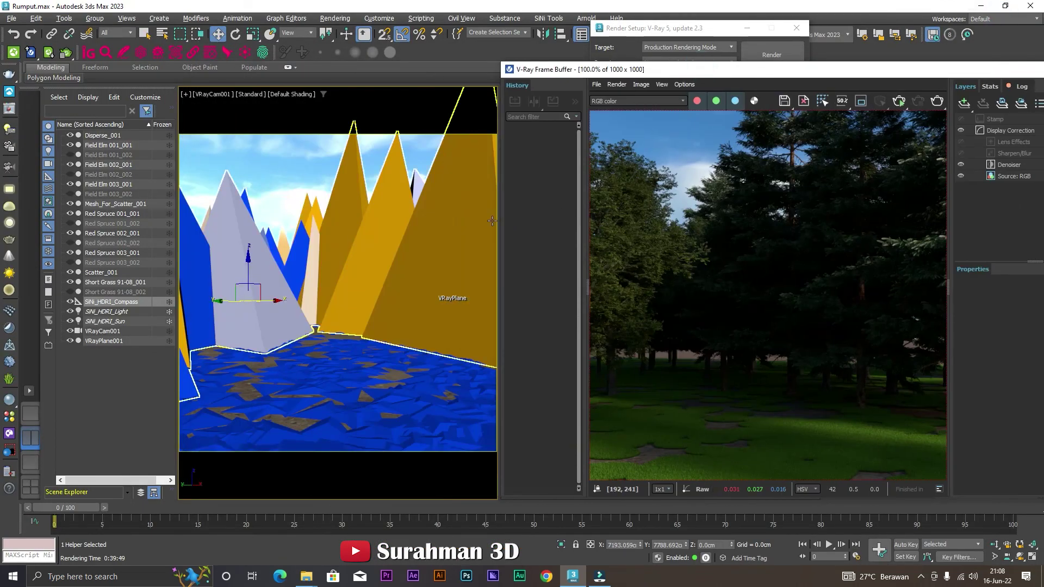